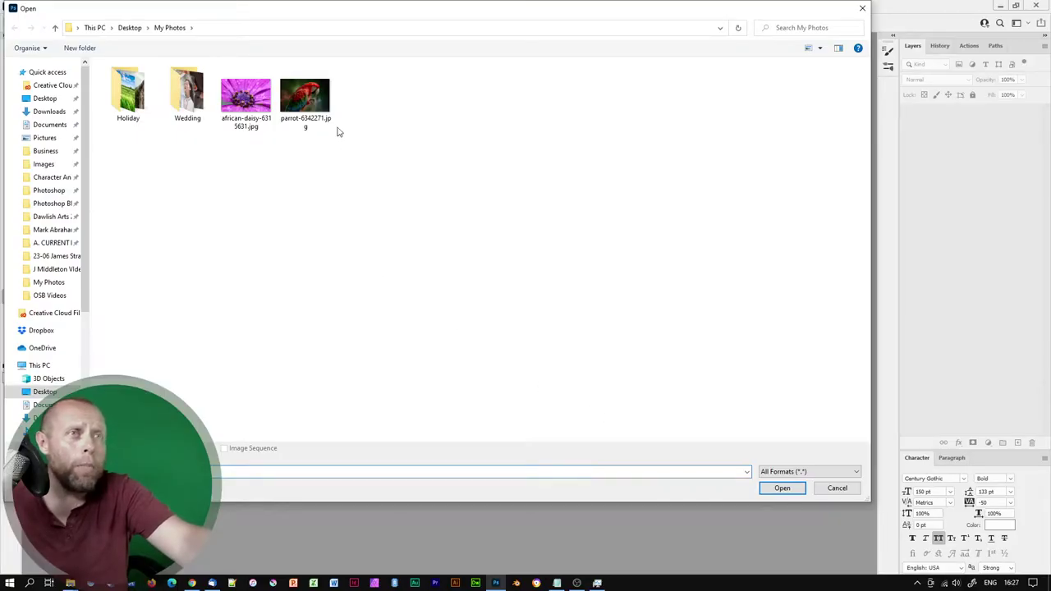
Step: Open the daisy and parrot photos plus both photos from the Holiday folder
left_click_drag(349, 136, 234, 99)
left_click(782, 488)
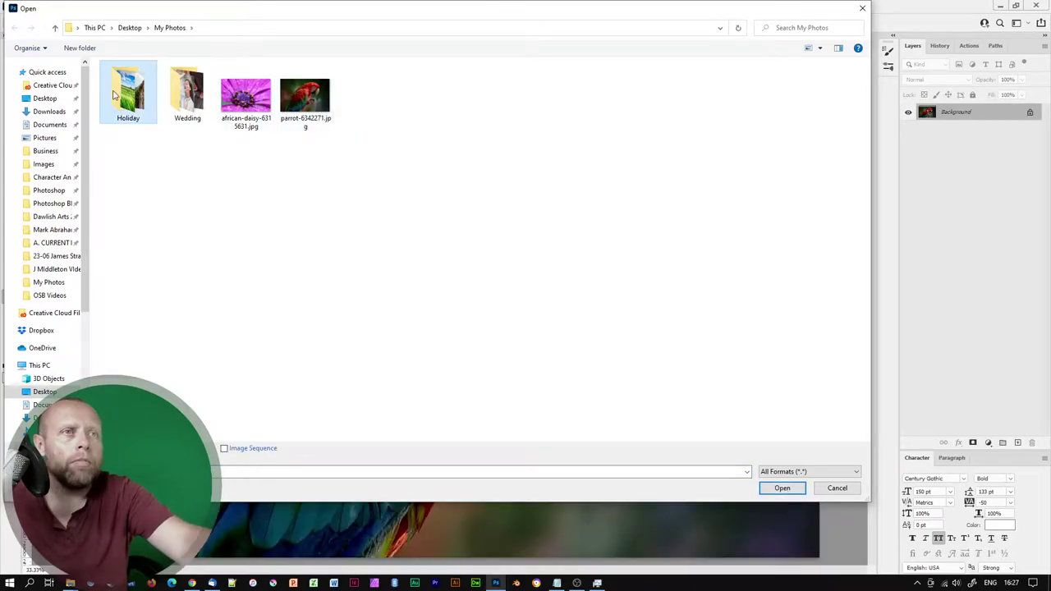
double_click(128, 94)
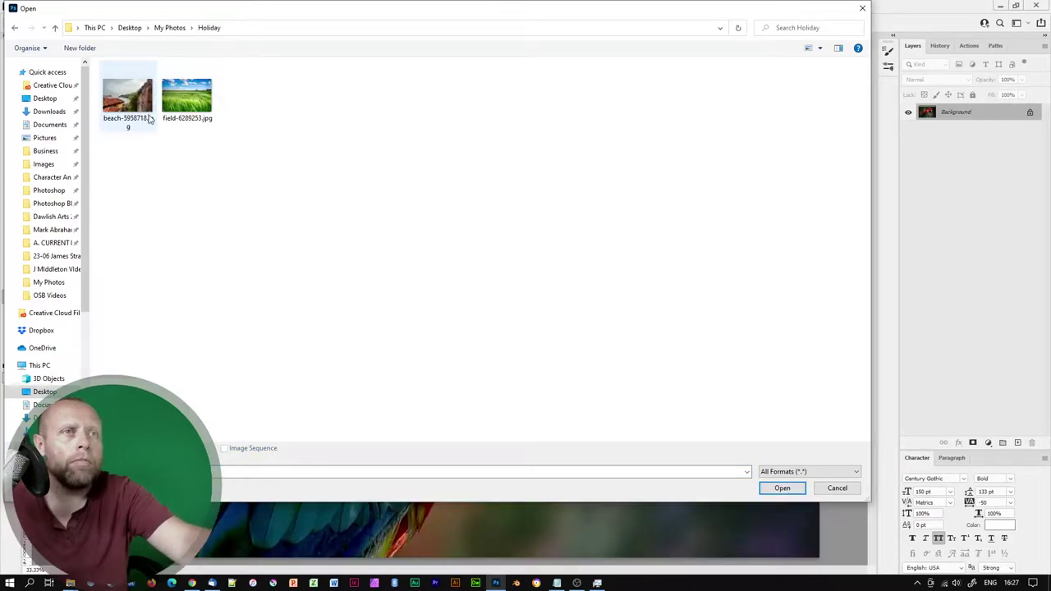
left_click_drag(217, 148, 103, 66)
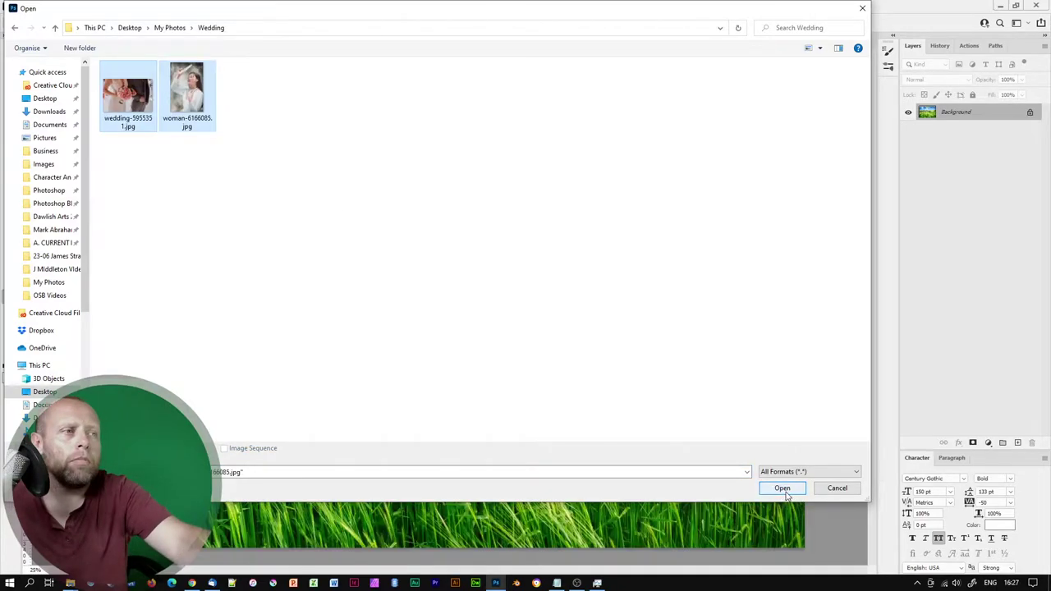
left_click(782, 488)
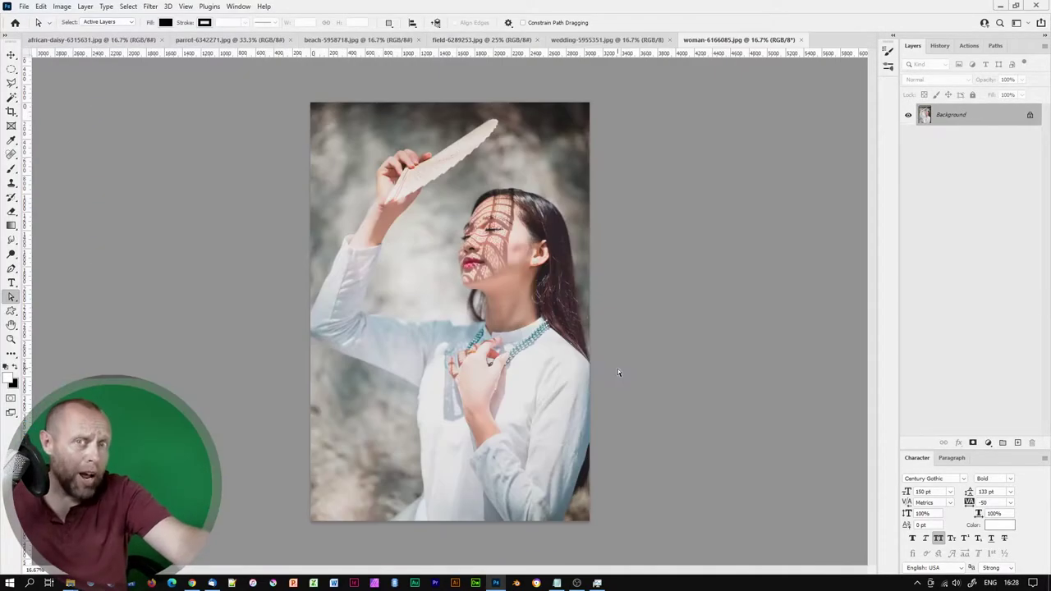
Step: Apply Auto Tone to the woman portrait and save a copy of it
left_click(61, 7)
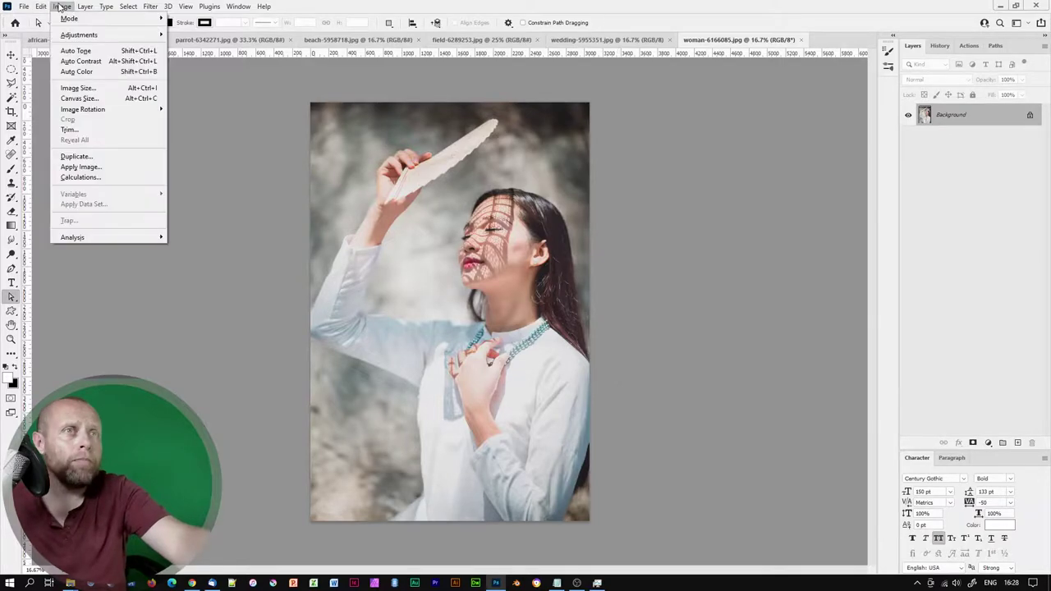
left_click(75, 51)
left_click(61, 6)
left_click(80, 60)
left_click(62, 7)
left_click(392, 356)
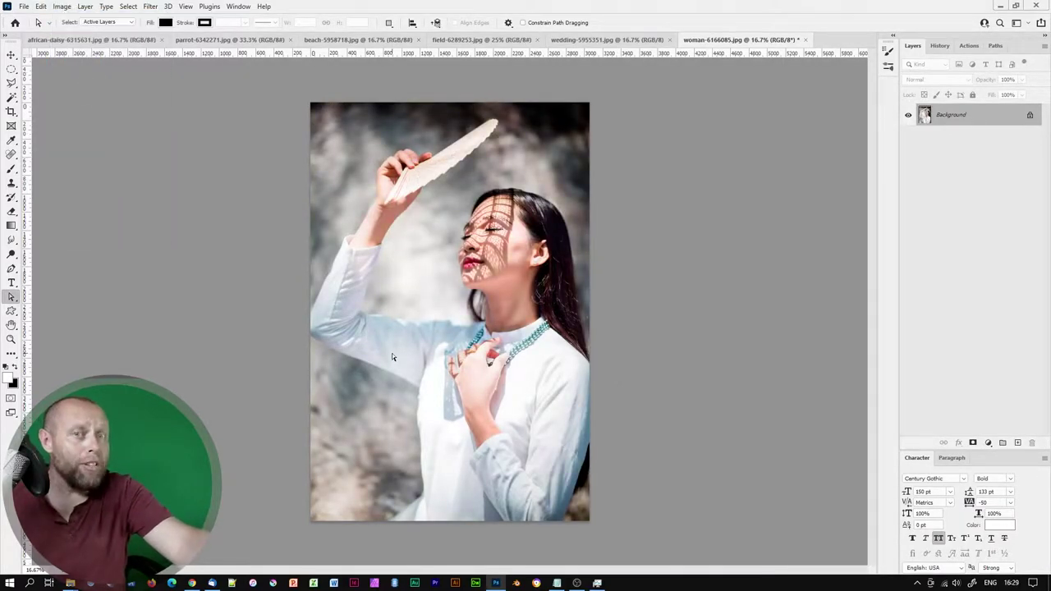
key("alt+ctrl+s")
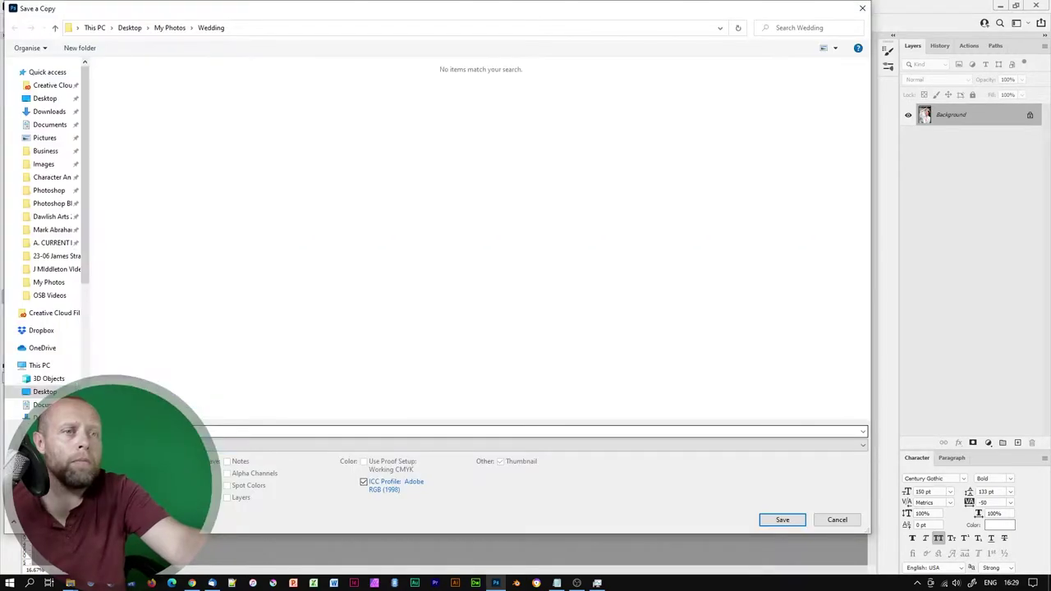
left_click(782, 522)
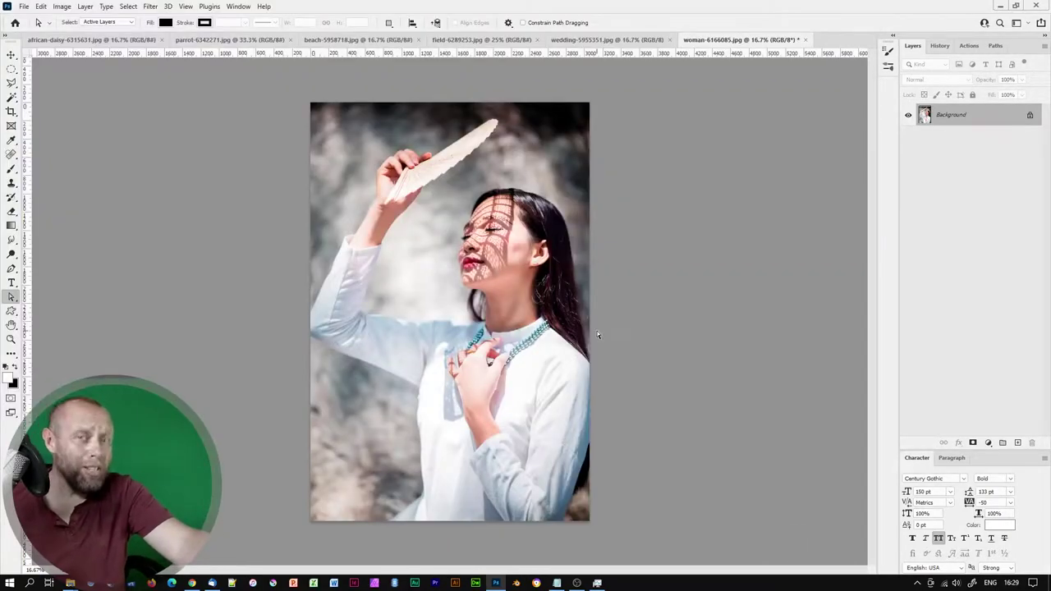
Step: Resize the portrait to 1200 px wide and begin saving another copy
left_click(61, 7)
left_click(78, 86)
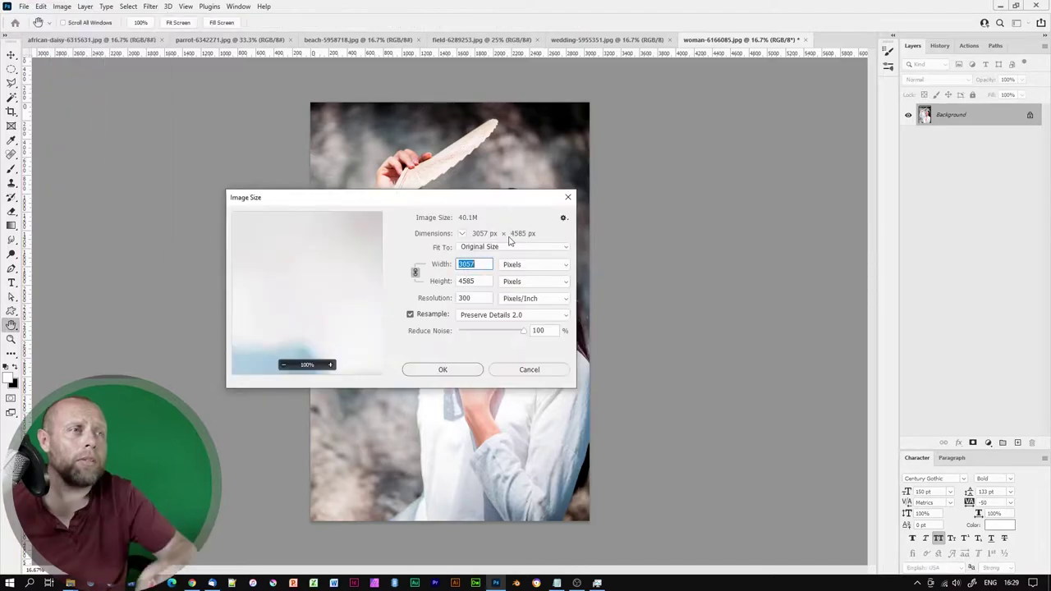
type("1200")
key("Return")
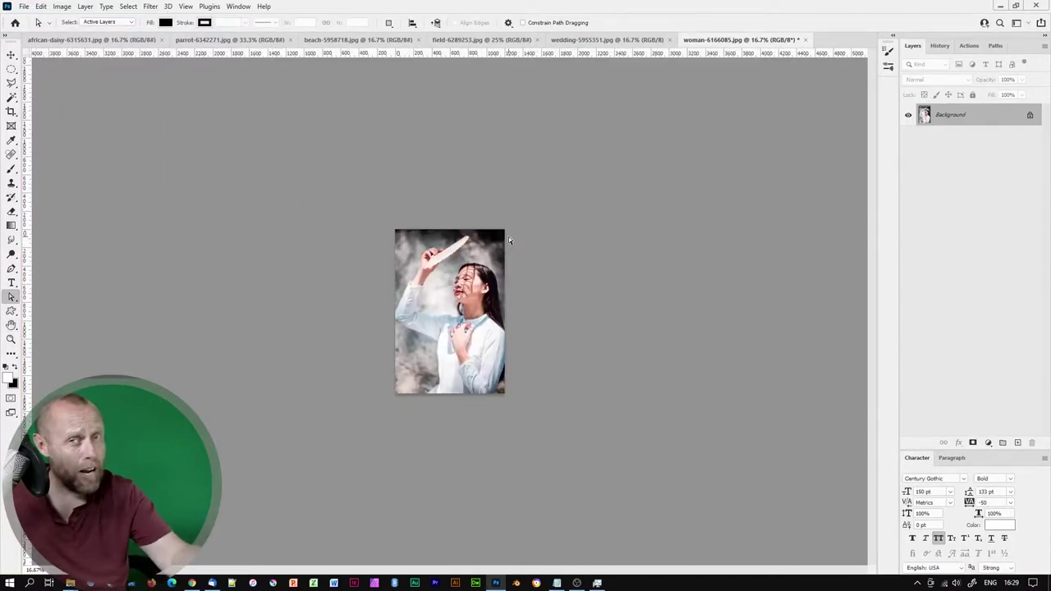
key("alt+ctrl+s")
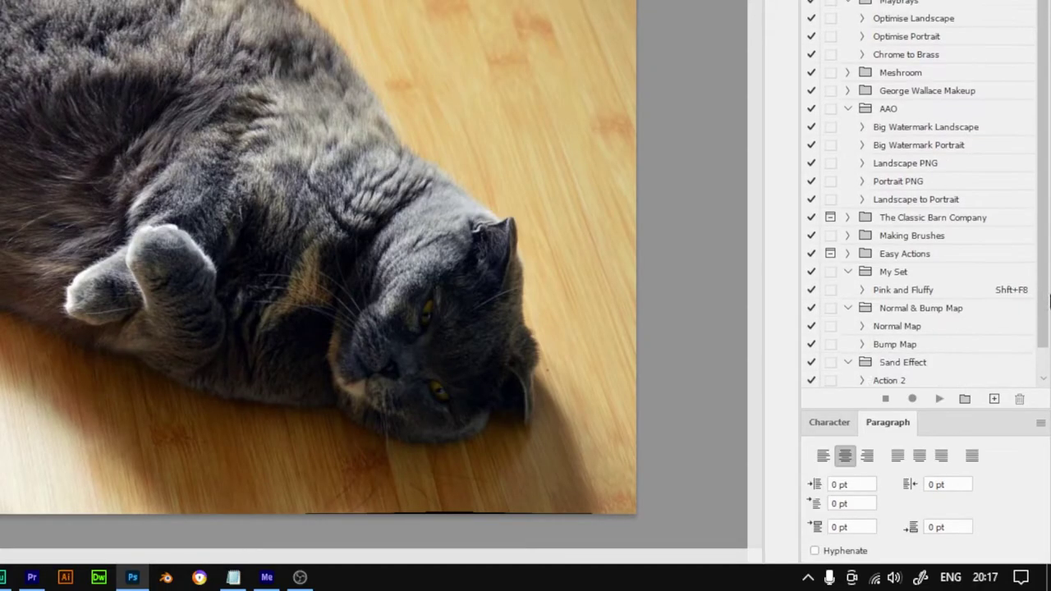
Step: Expand the Easy Actions set and inspect the Sunset Sky action's Sky Replacement settings
scroll(882, 236, "down", 1)
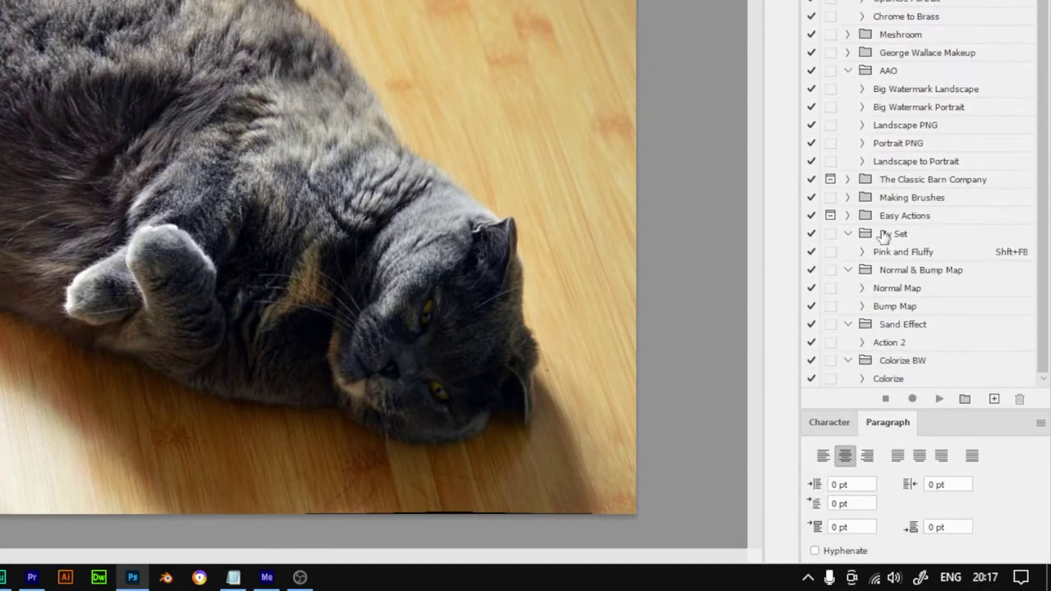
left_click(851, 221)
scroll(926, 335, "down", 1)
left_click(862, 252)
left_click(876, 270)
scroll(926, 271, "down", 6)
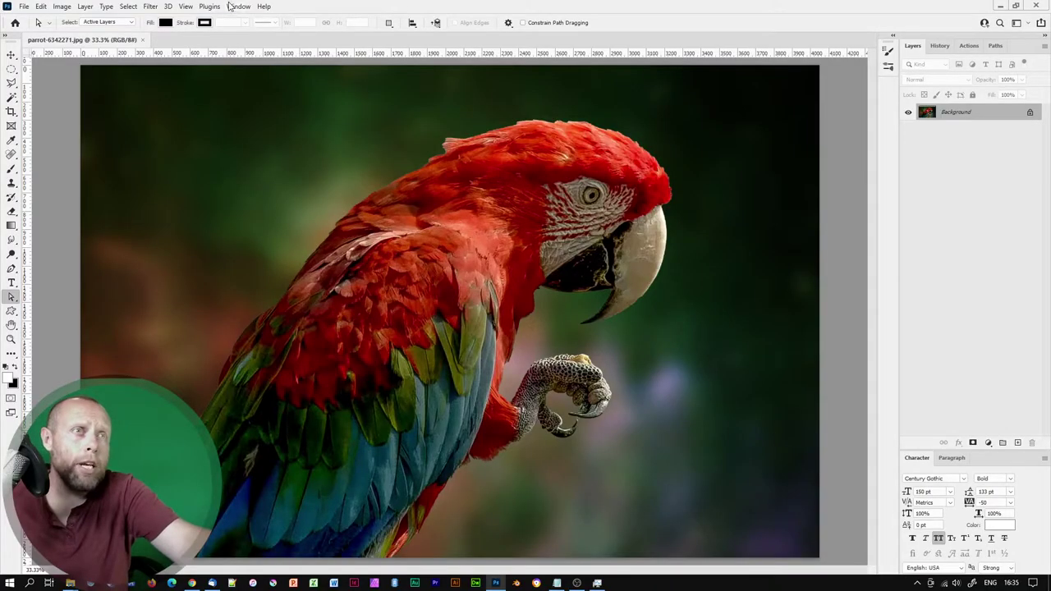
Step: Show the Actions panel in list view and start recording a new action named Autolevels
left_click(236, 6)
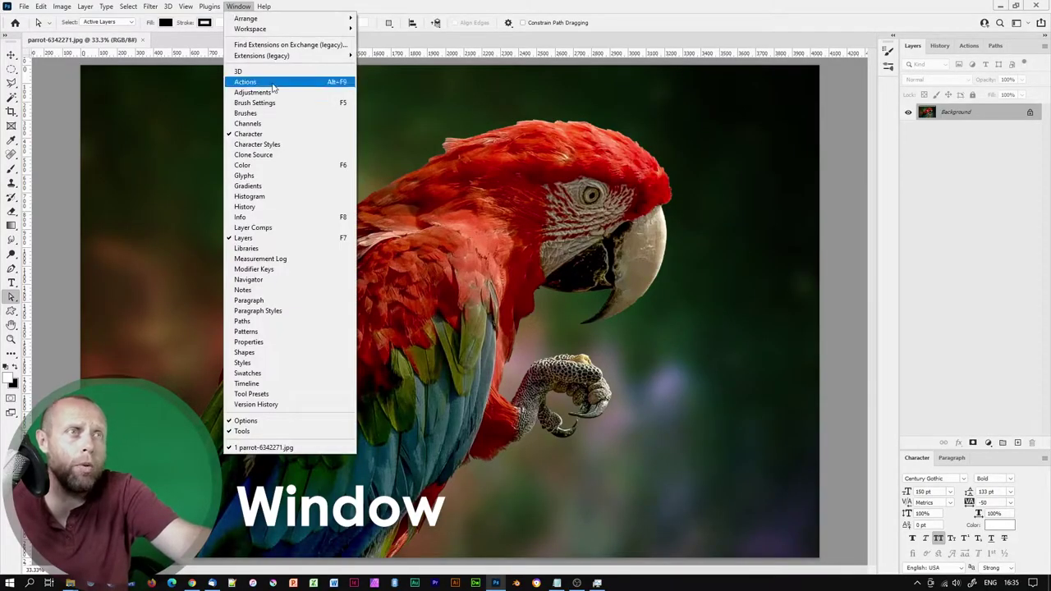
left_click(245, 82)
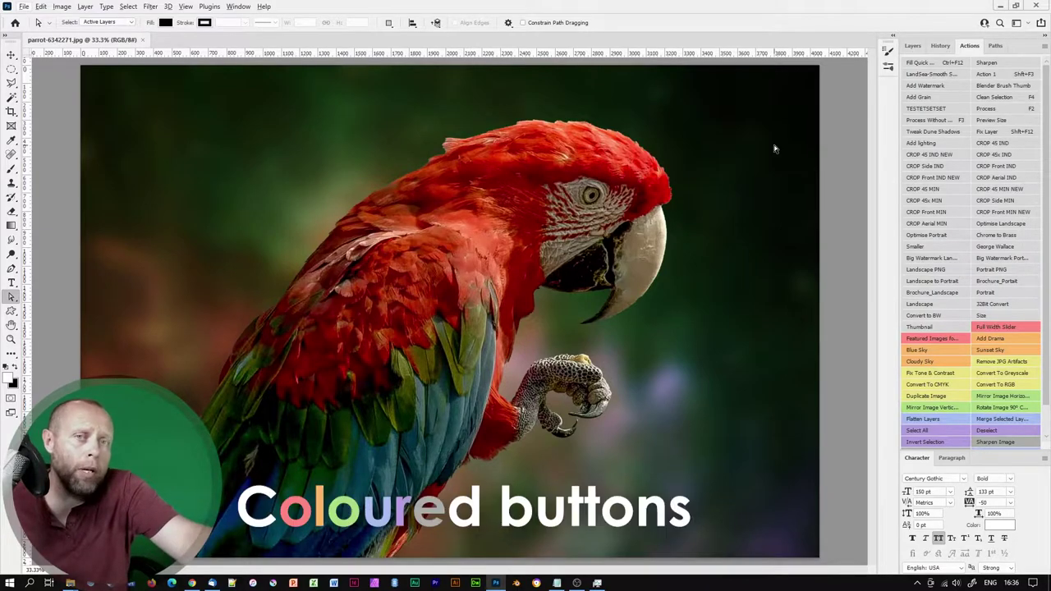
left_click(1045, 48)
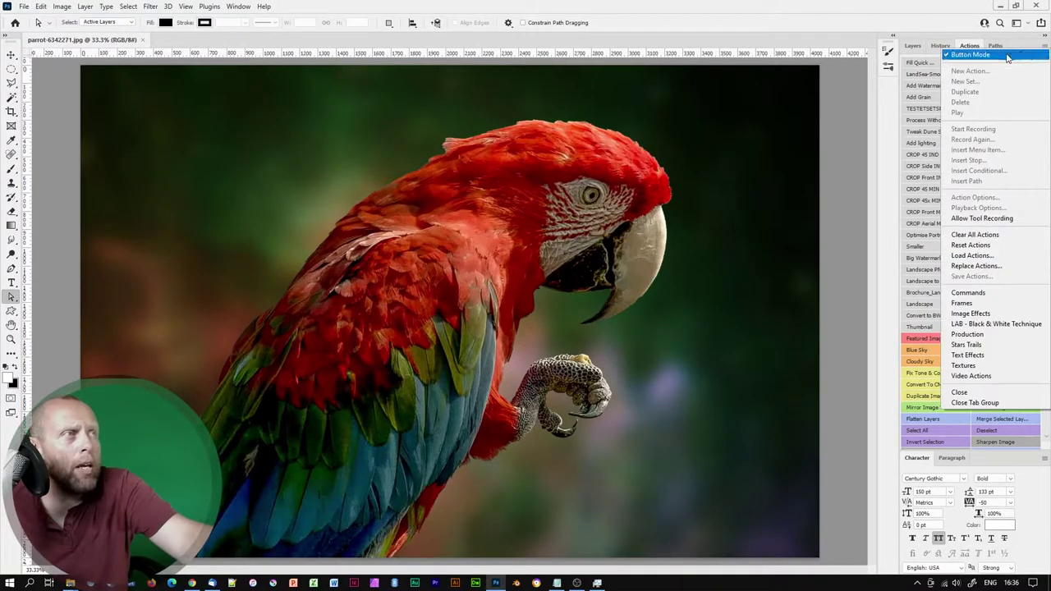
left_click(1046, 48)
left_click(1046, 49)
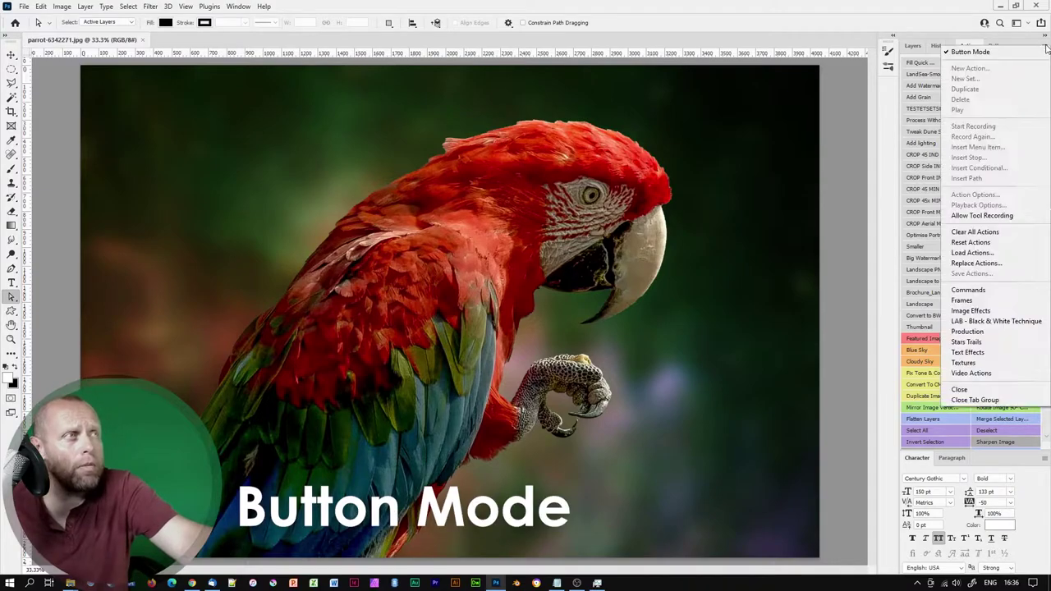
left_click(1019, 51)
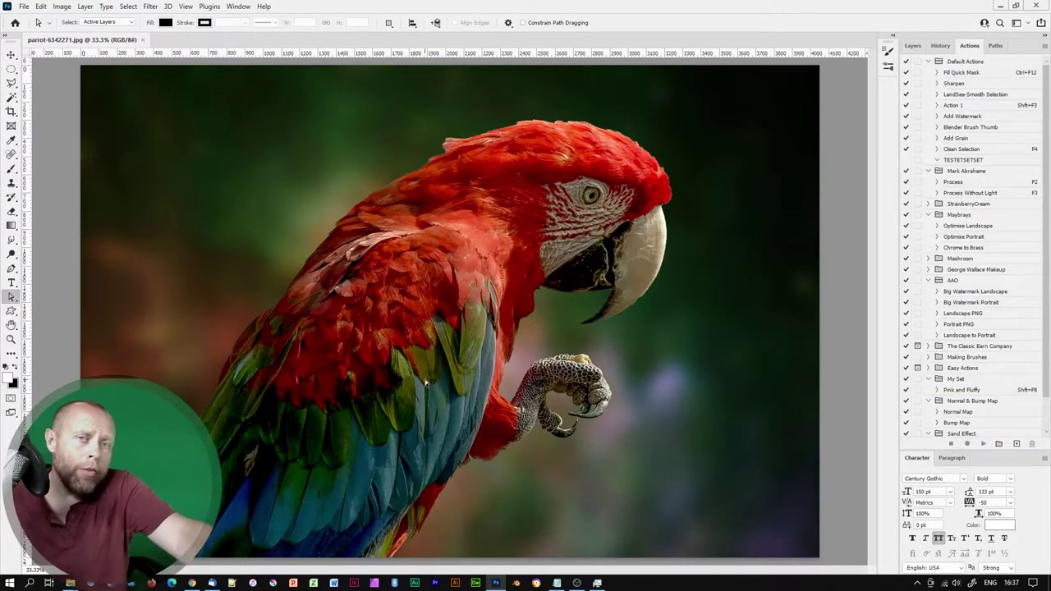
left_click(1016, 444)
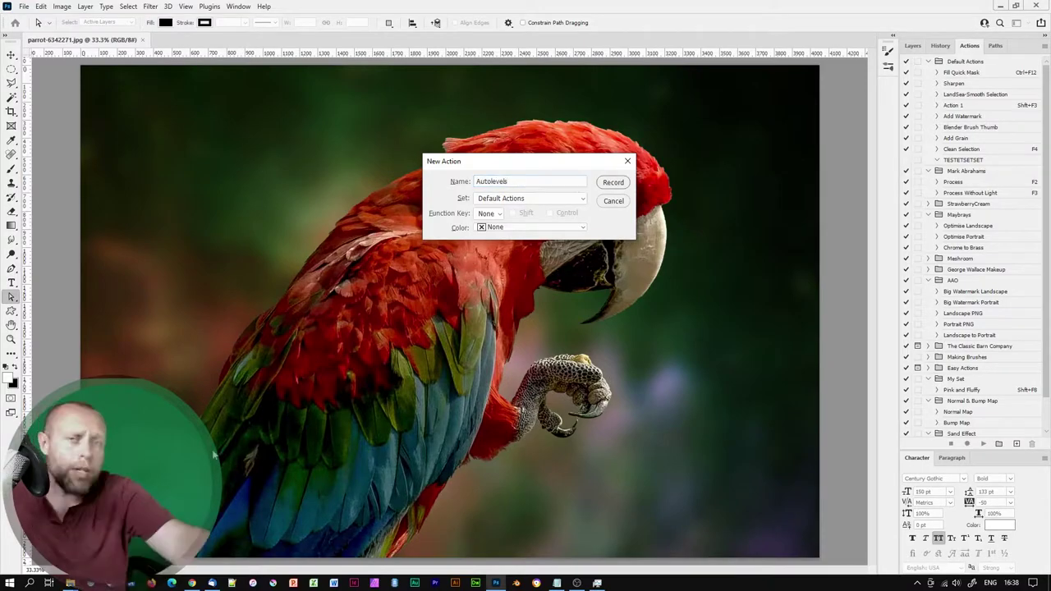
left_click(613, 183)
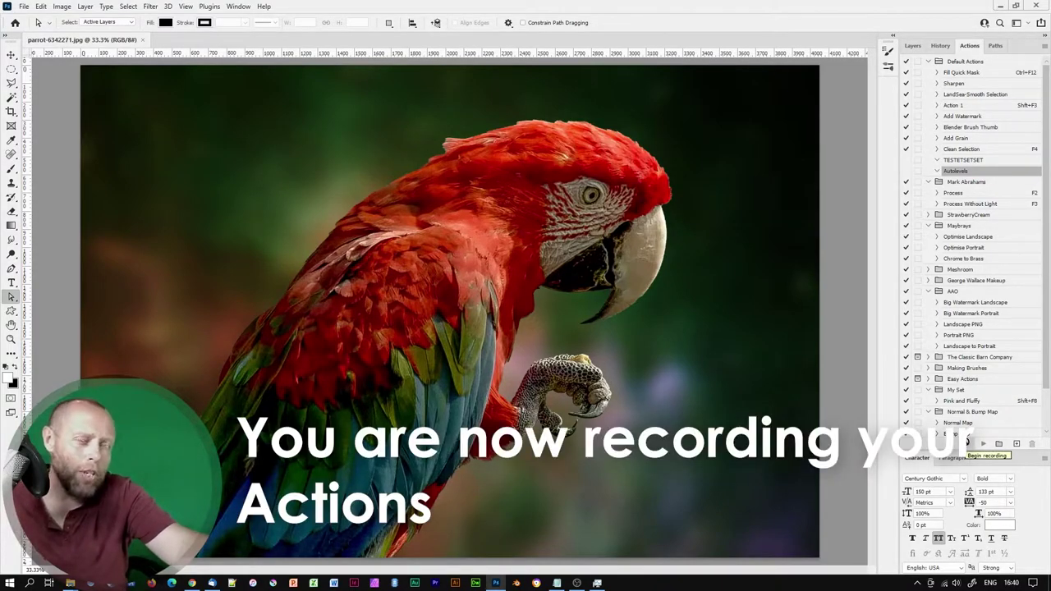
Step: Record Auto Tone, Auto Contrast and Auto Color on the parrot photo, then stop recording
left_click(950, 444)
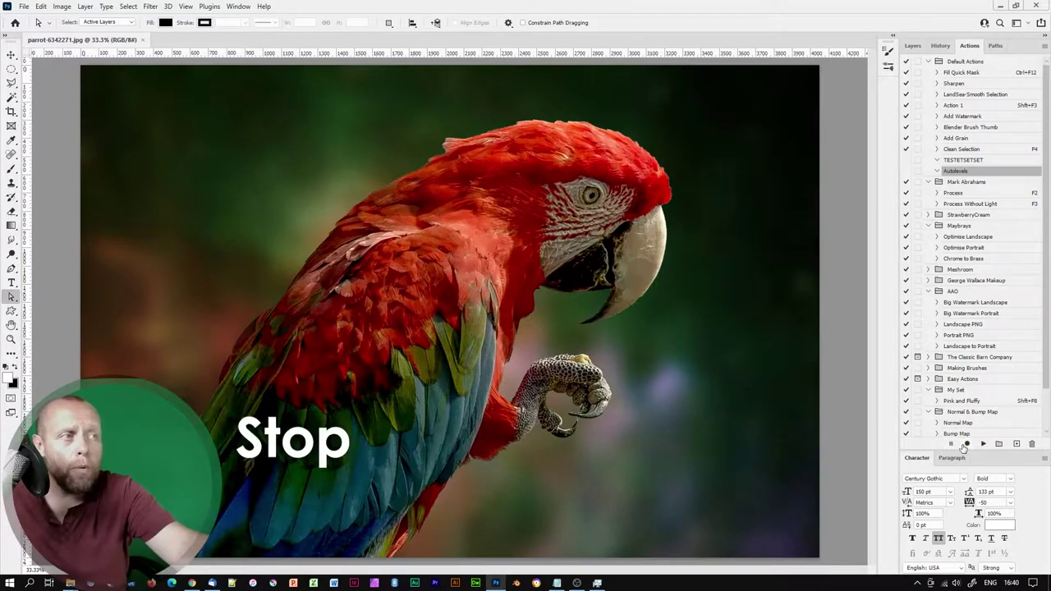
left_click(966, 444)
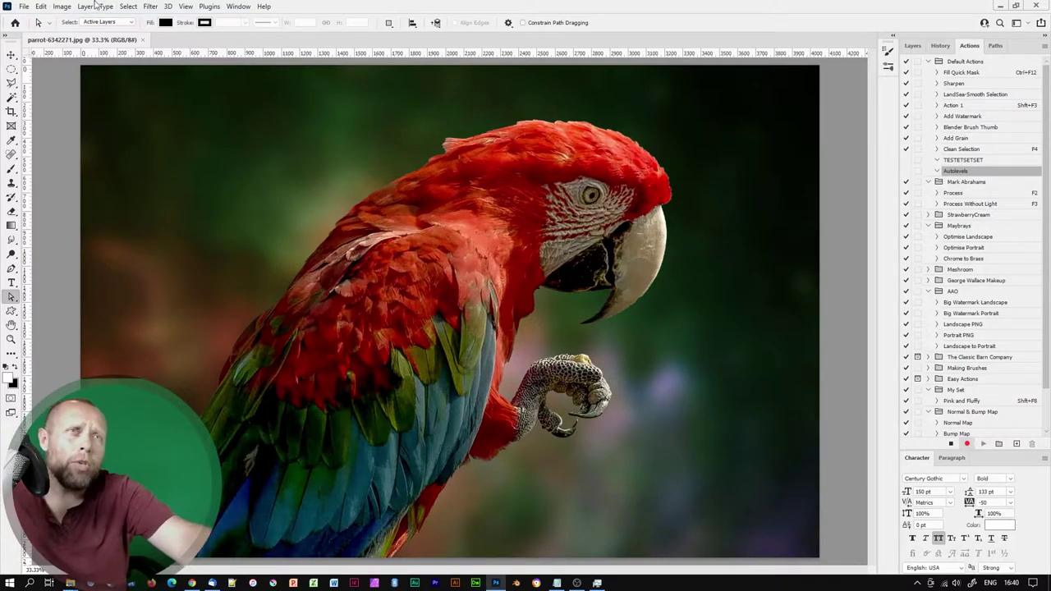
left_click(63, 6)
left_click(75, 51)
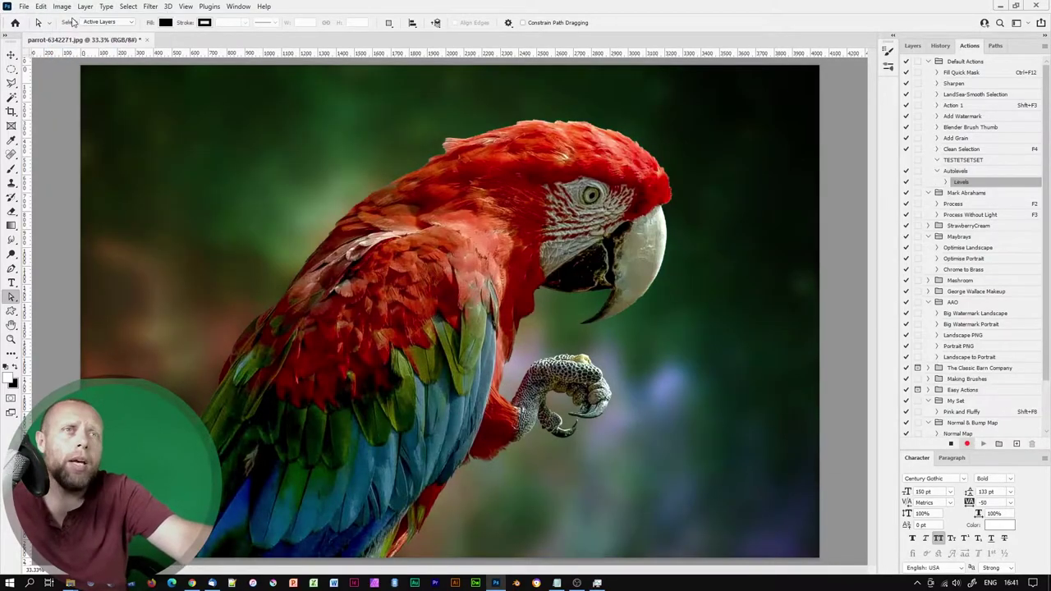
left_click(59, 6)
left_click(78, 61)
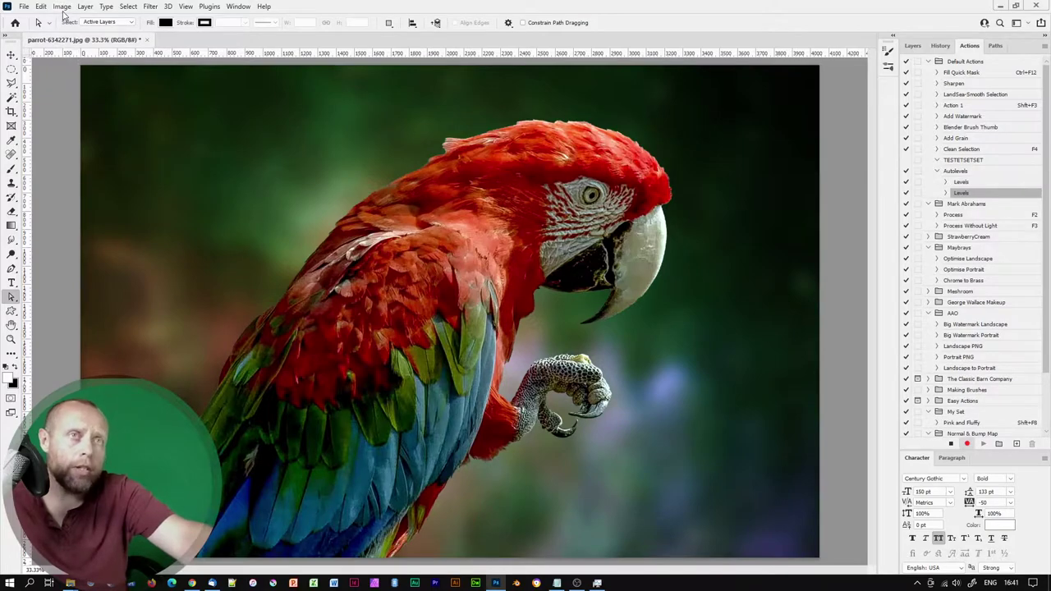
left_click(62, 7)
left_click(80, 73)
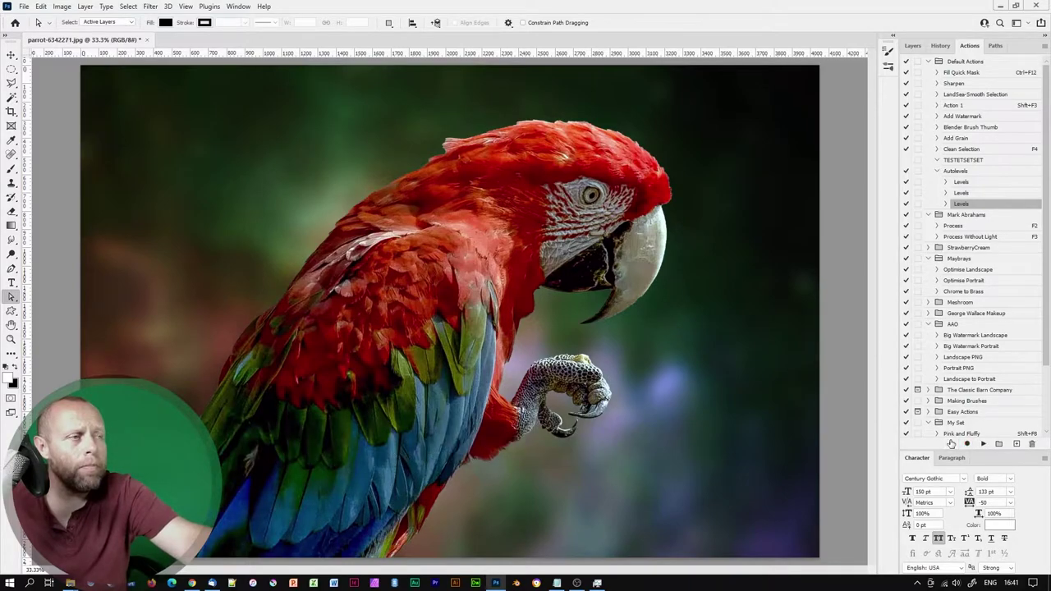
left_click(951, 443)
left_click(998, 161)
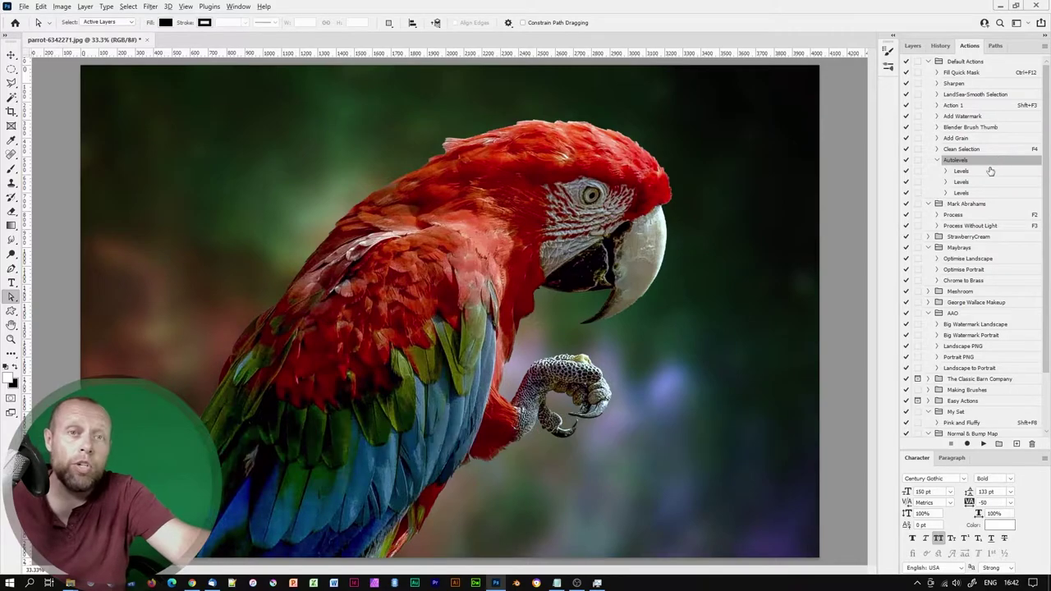
Step: Expand the recorded Levels steps and launch File > Scripts > Image Processor
left_click(978, 190)
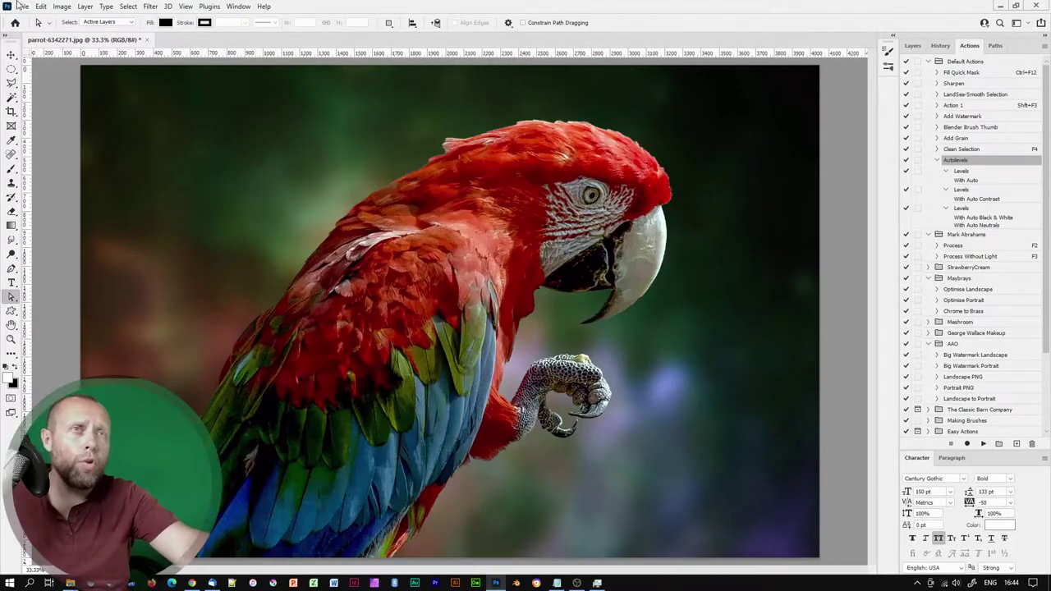
left_click(20, 6)
mouse_move(99, 292)
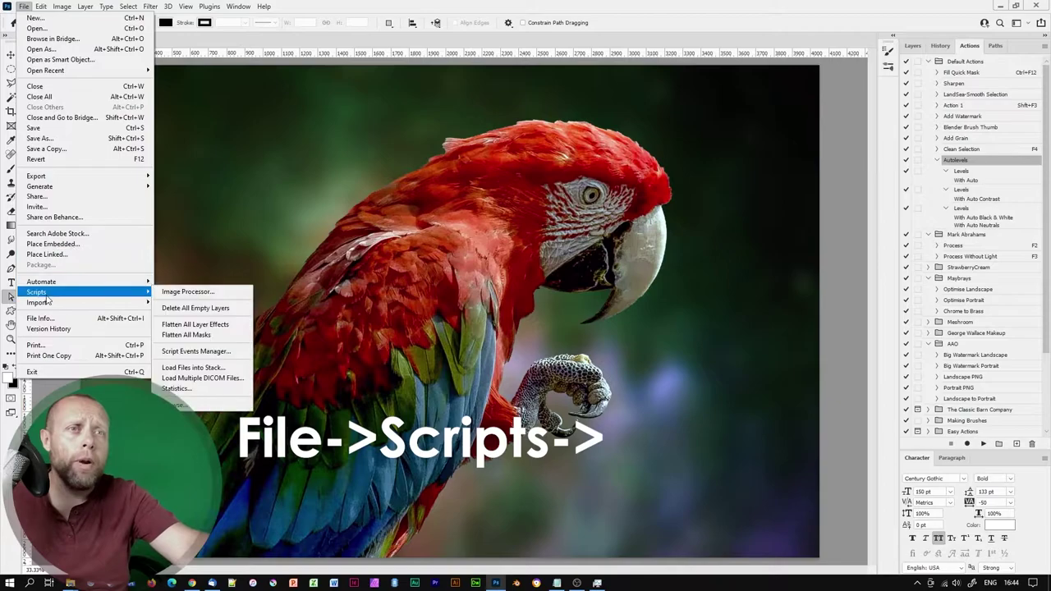
left_click(170, 292)
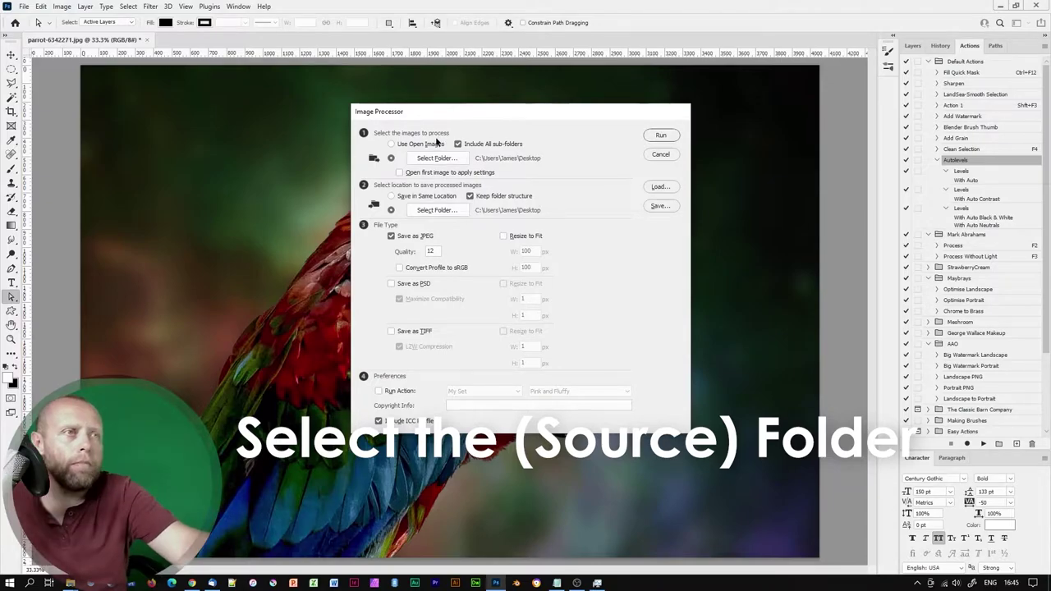
Step: Choose My Photos as the source folder and tick Open first image to apply settings
left_click(435, 157)
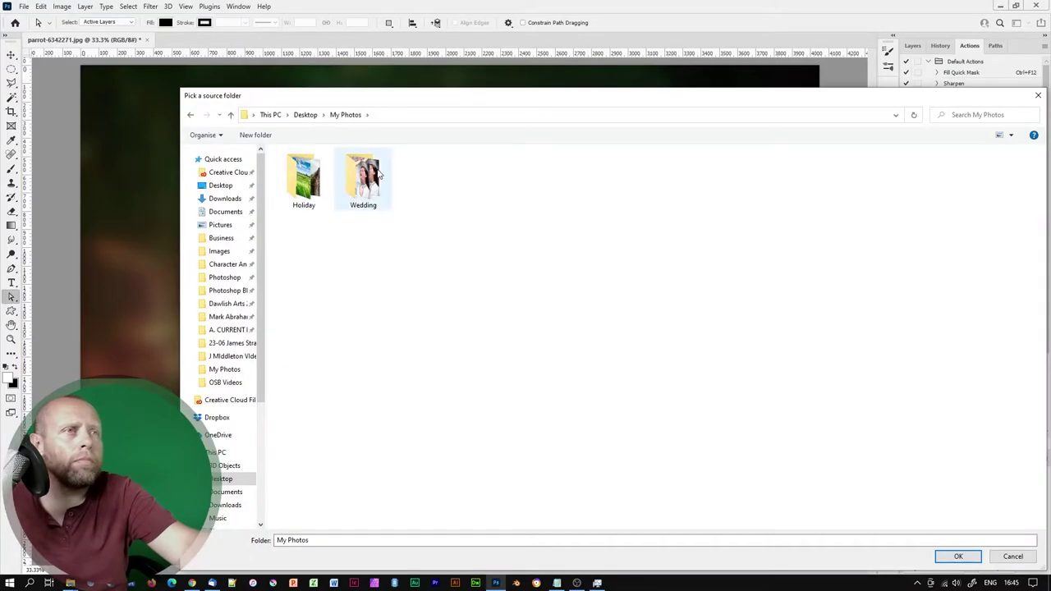
left_click(959, 558)
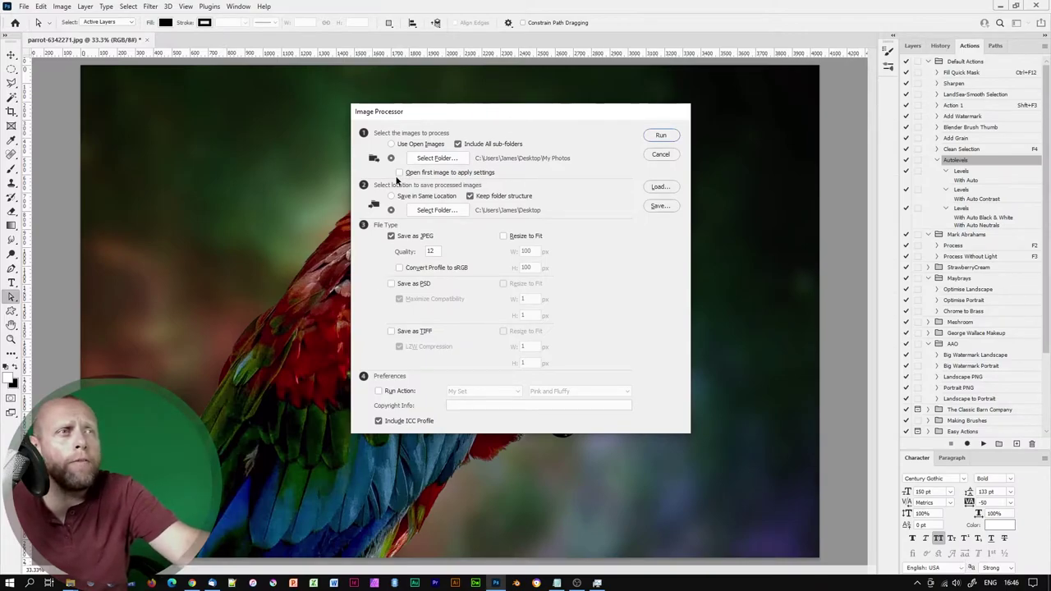
left_click(399, 173)
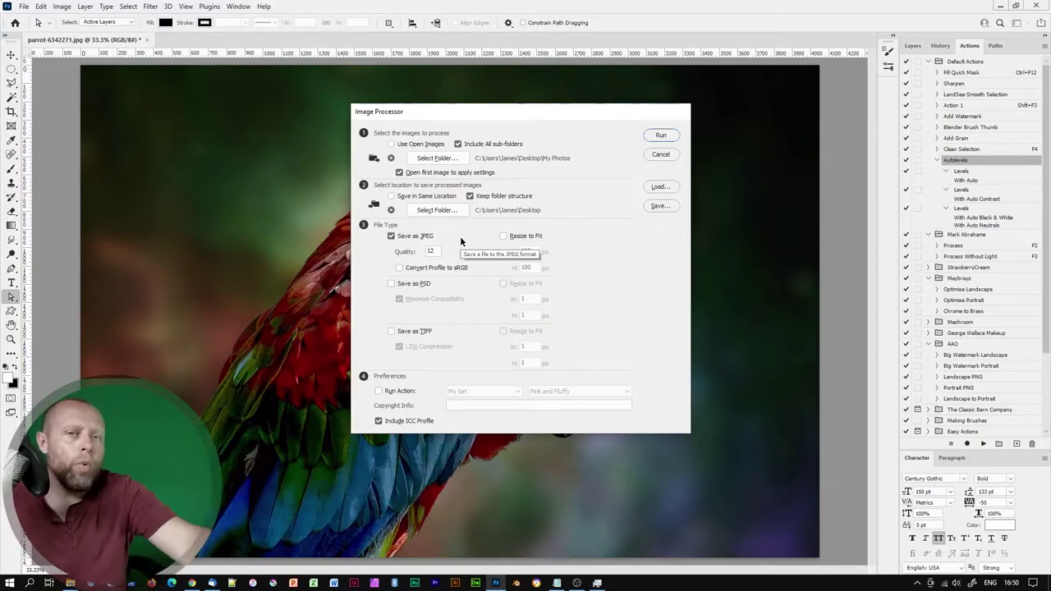
Step: Output to a separate Desktop\Processed folder and untick Keep folder structure
left_click(392, 196)
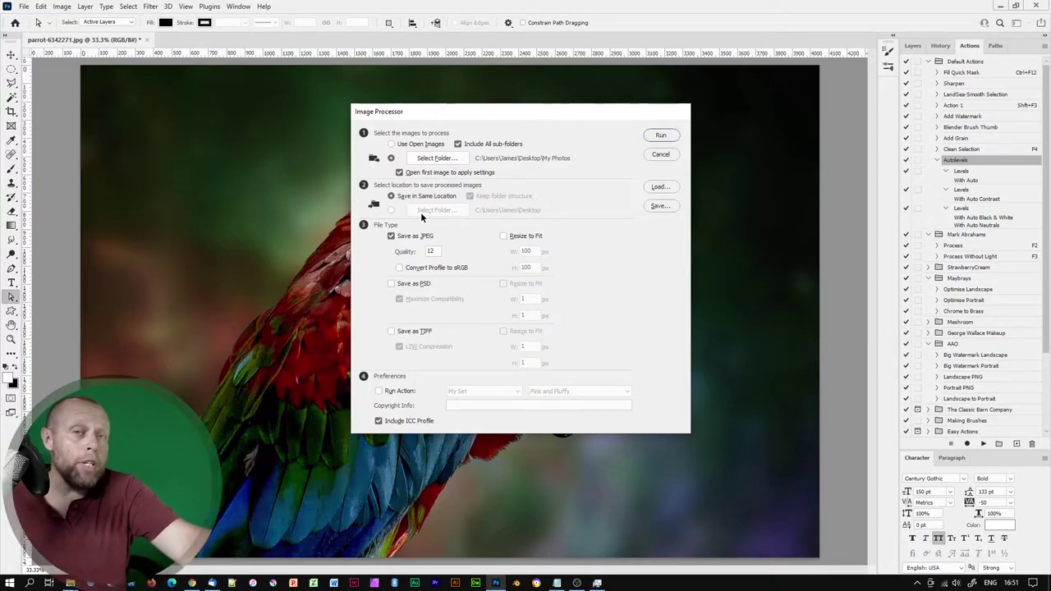
left_click(391, 210)
left_click(470, 196)
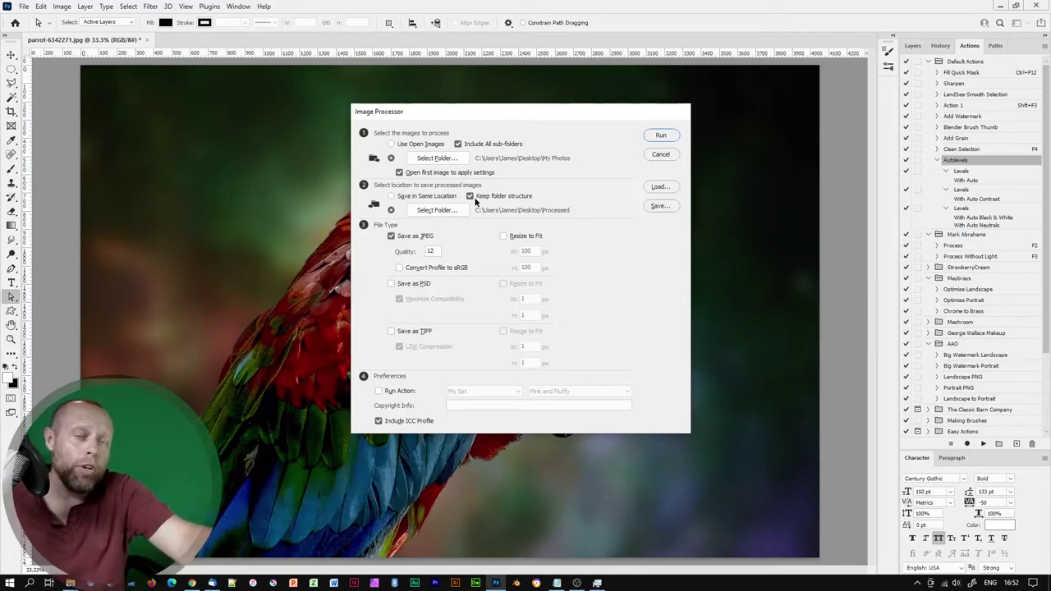
left_click(470, 196)
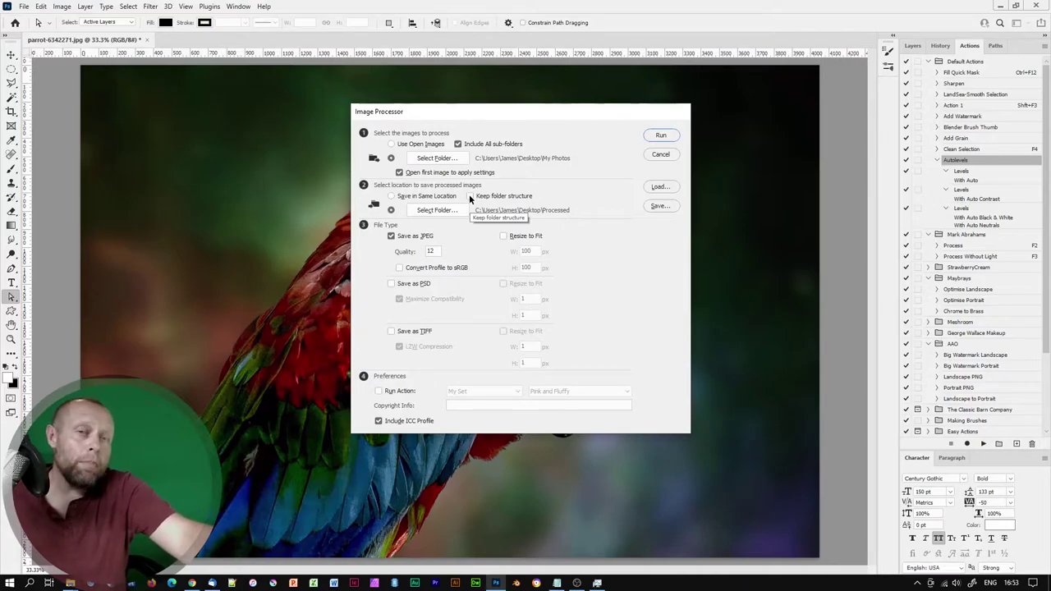
Step: Re-enable Keep folder structure and save JPEG, TIFF and PSD copies, converting JPEGs to sRGB
left_click(470, 196)
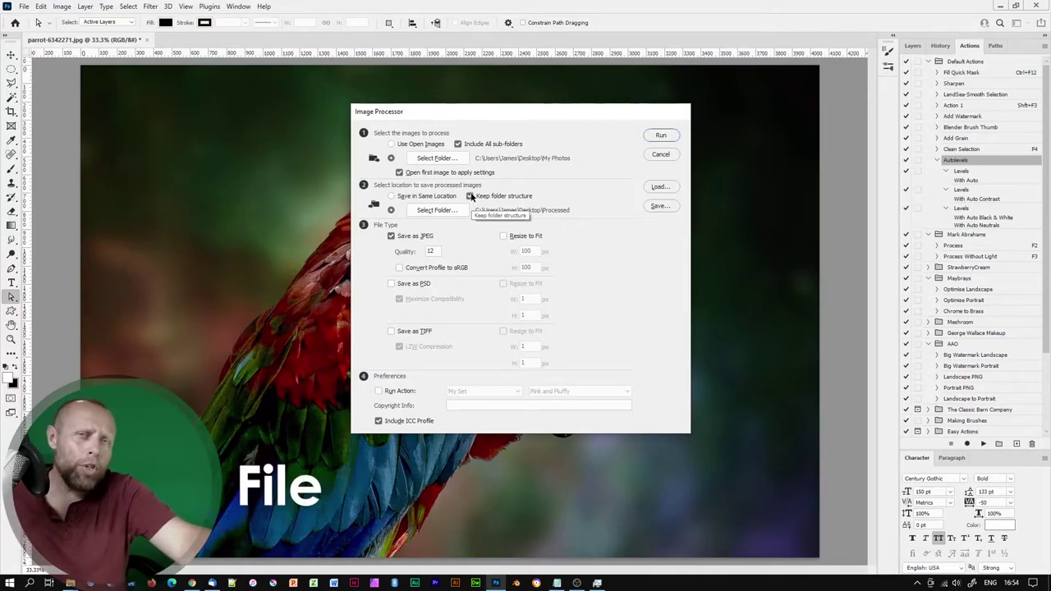
left_click(392, 235)
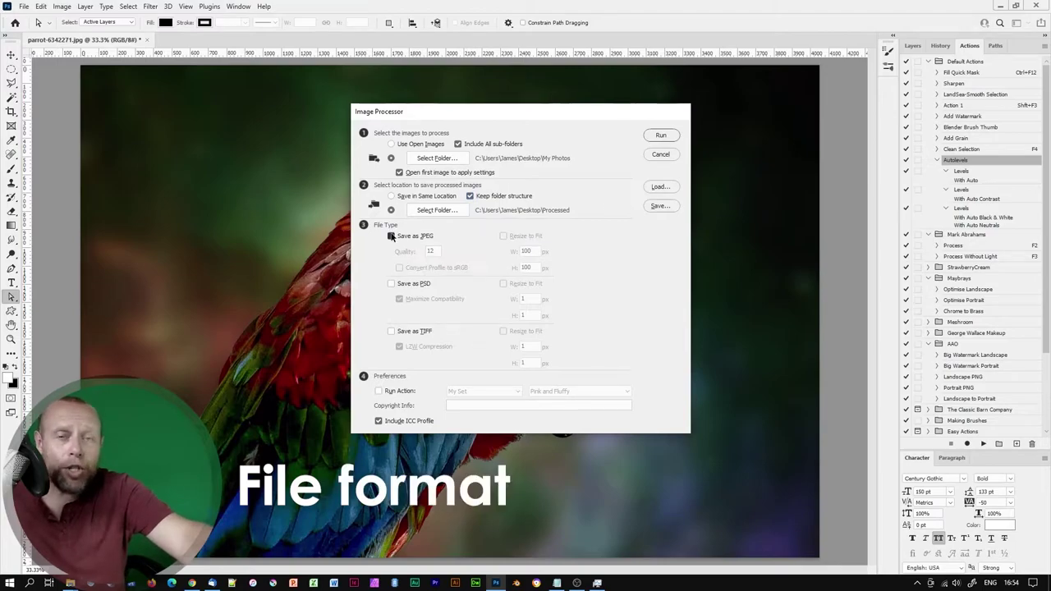
left_click(392, 235)
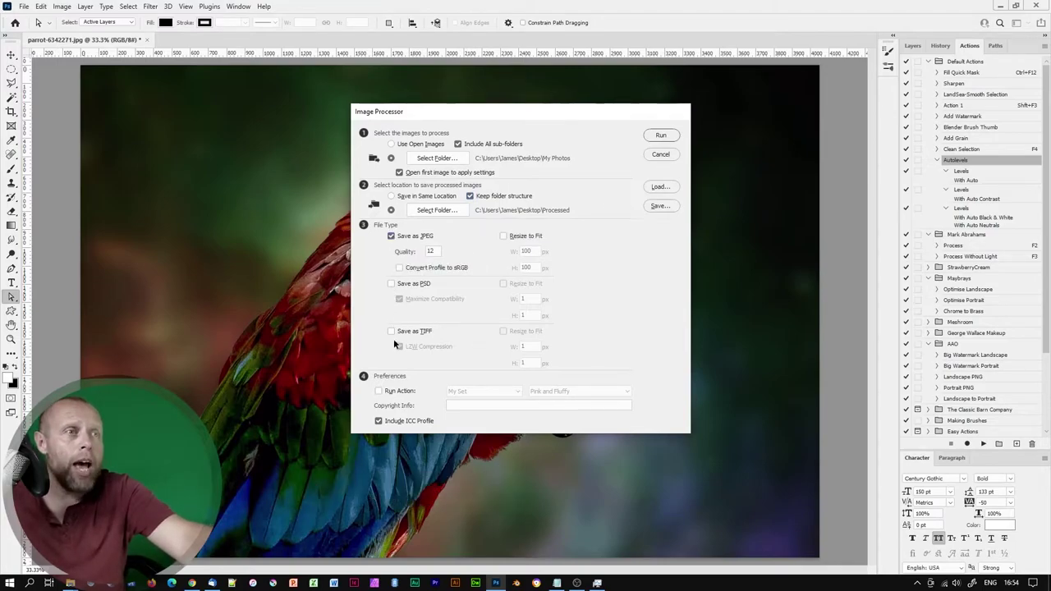
left_click(390, 331)
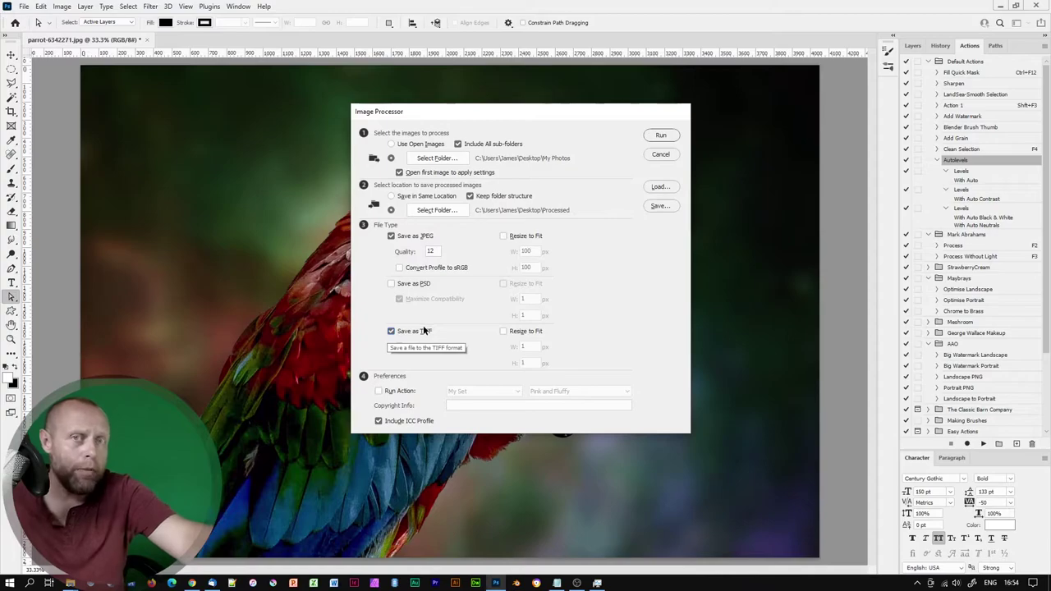
left_click(391, 284)
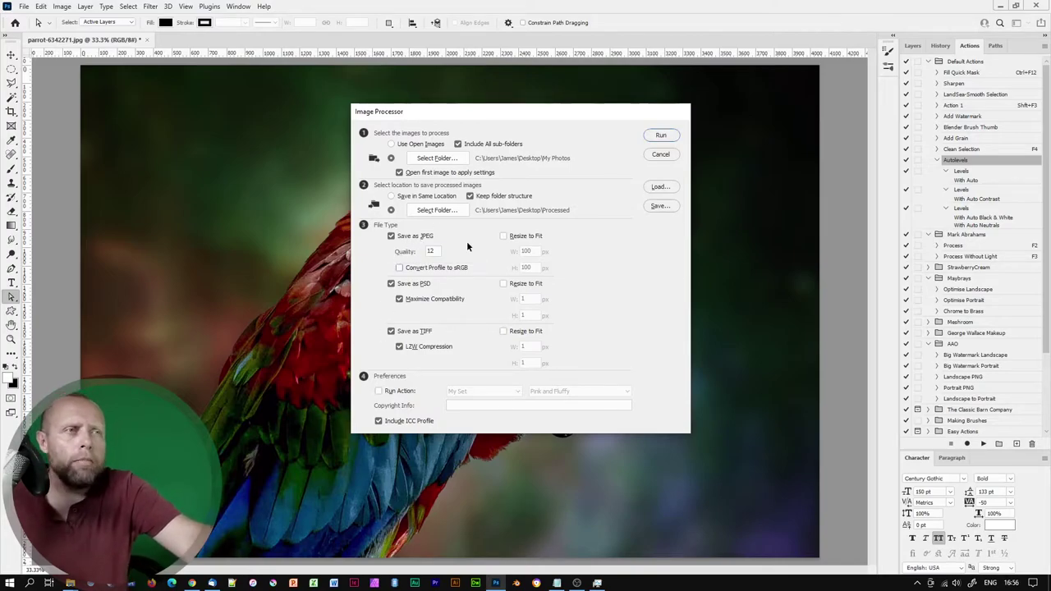
left_click(399, 267)
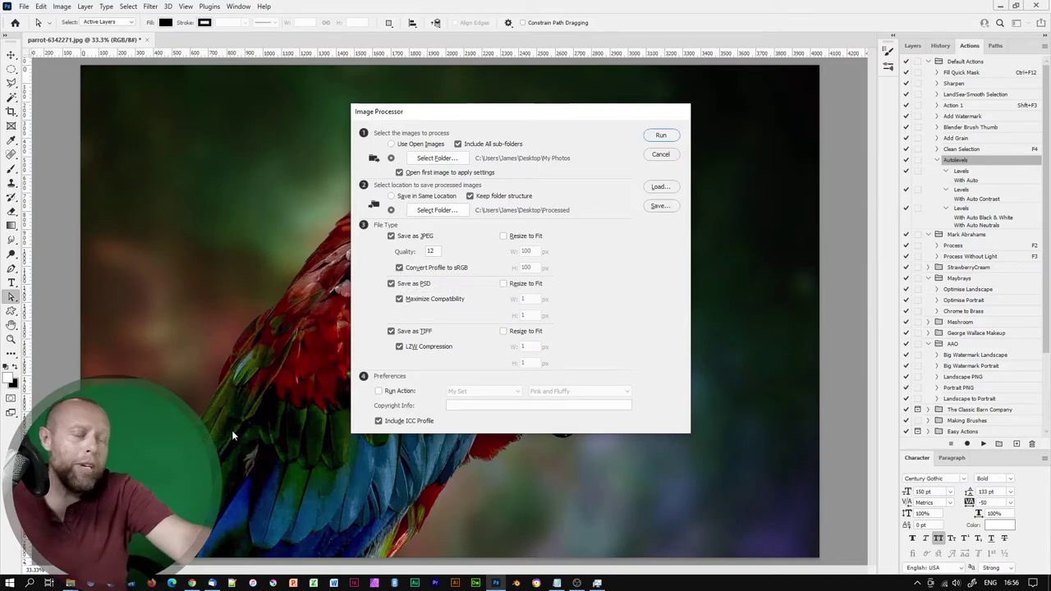
Step: Tick Resize to Fit for JPEG copies with W 1200 and H 800 px
left_click(503, 236)
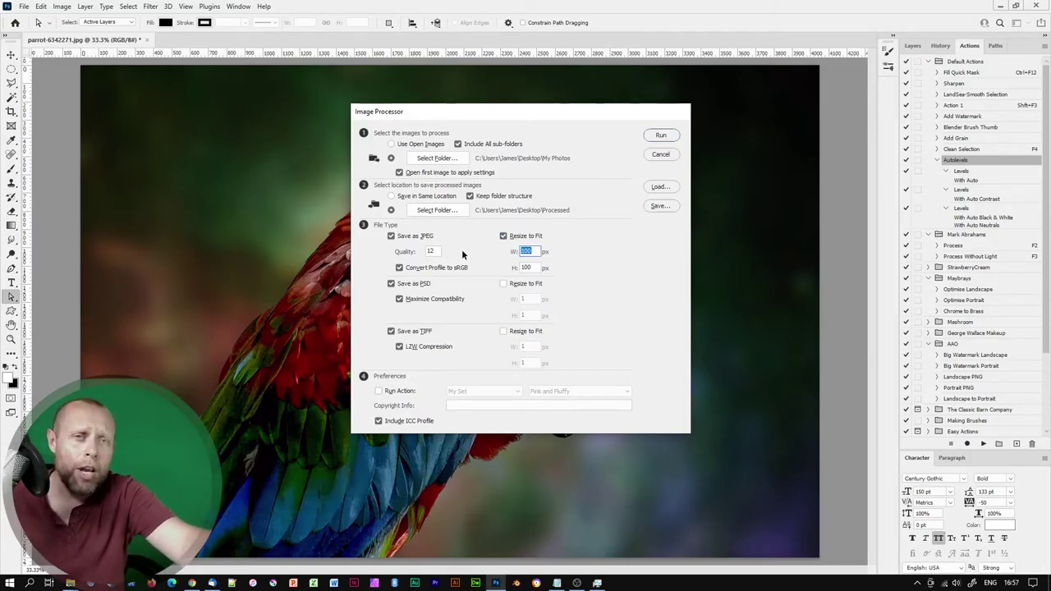
type("1200")
key("Tab")
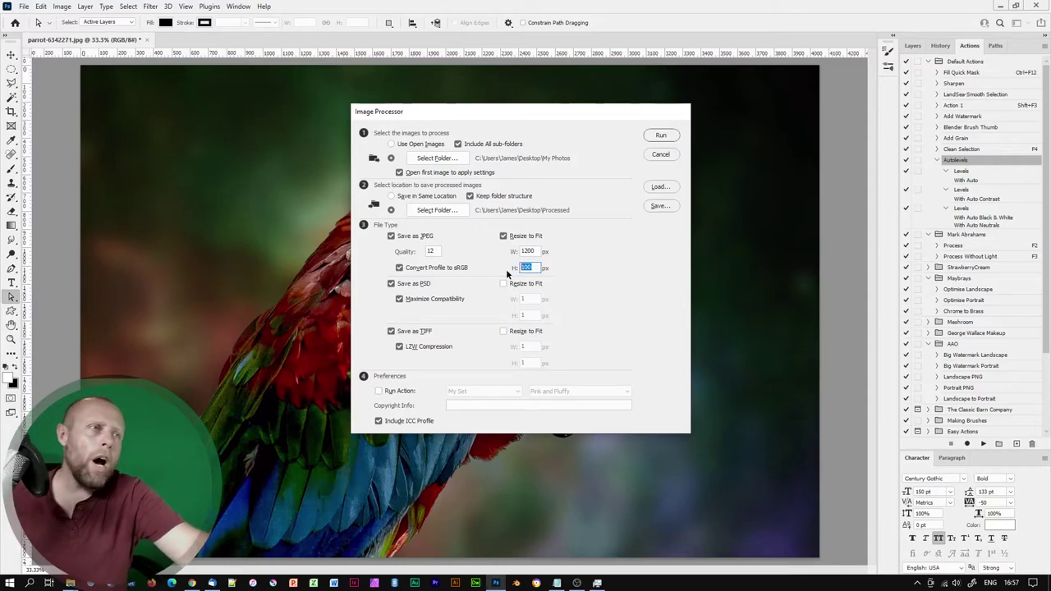
type("800")
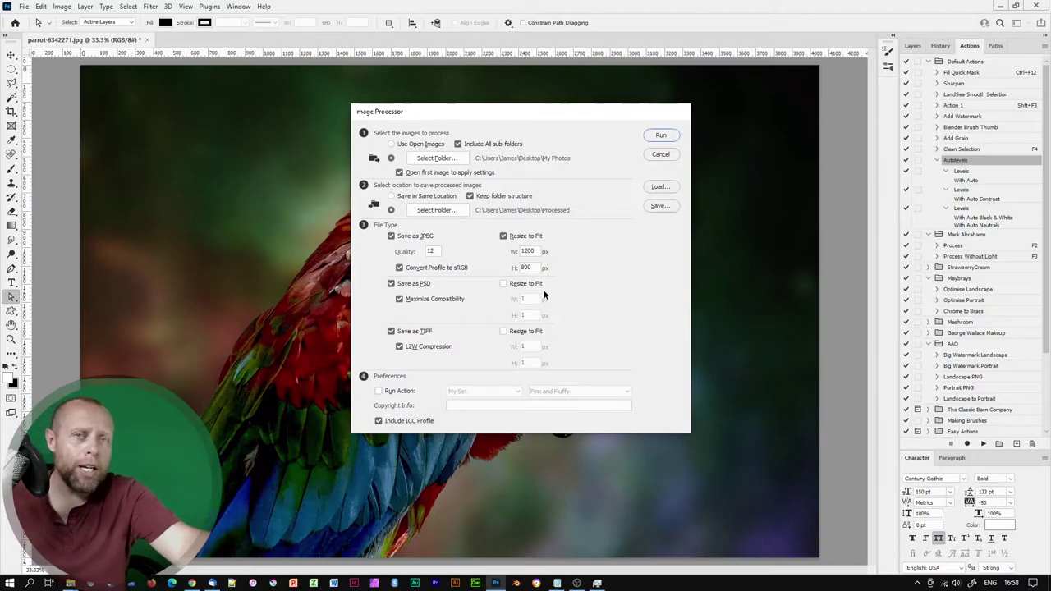
Step: Run the Default Actions › Autolevels action and enter 'The Photoshop Expert' as copyright info
left_click(380, 392)
left_click(513, 391)
left_click(489, 403)
left_click(625, 391)
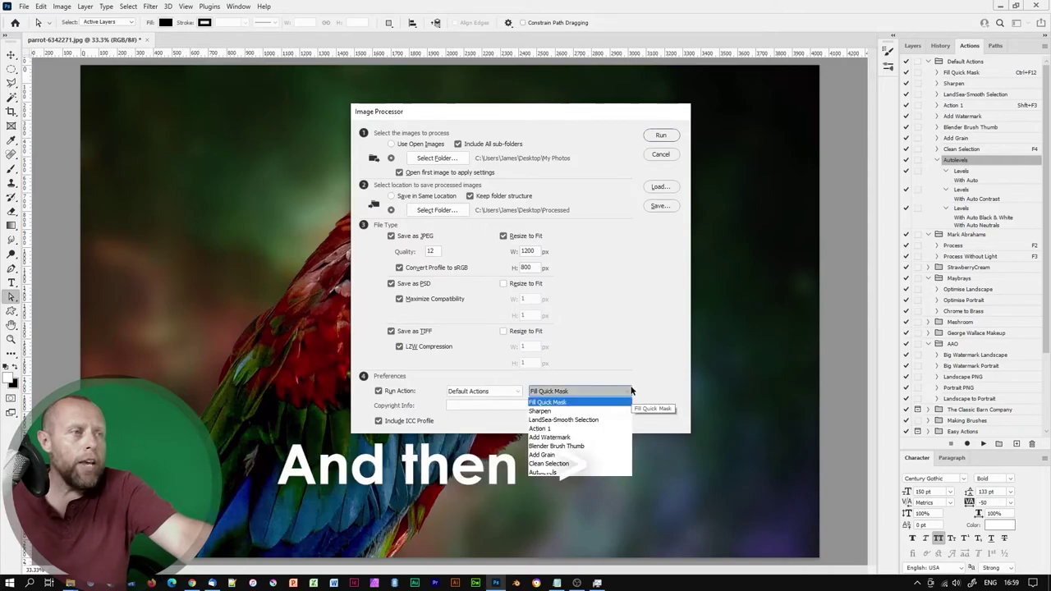
left_click(534, 473)
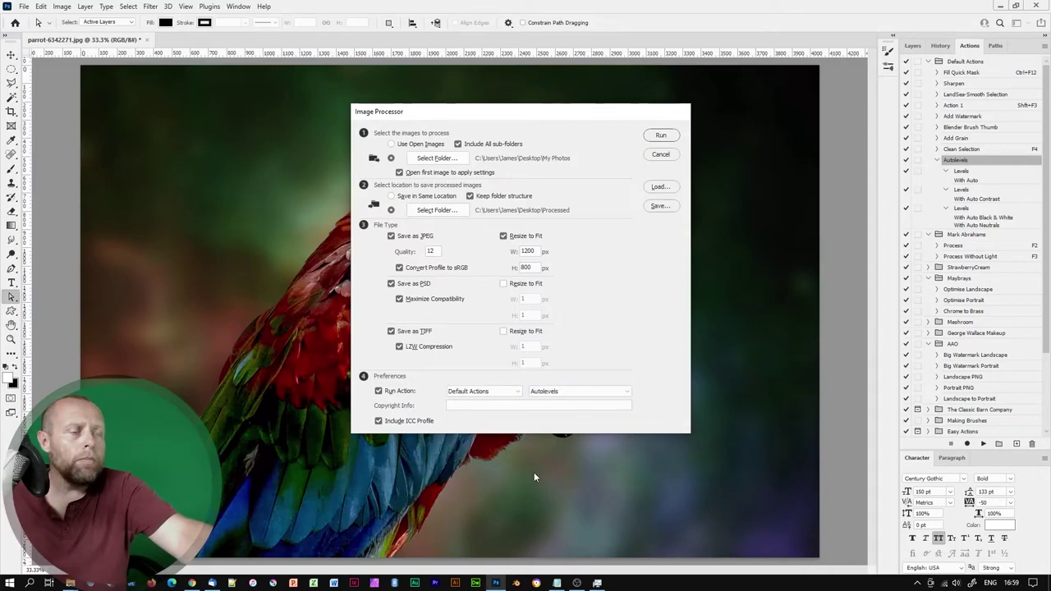
left_click(467, 406)
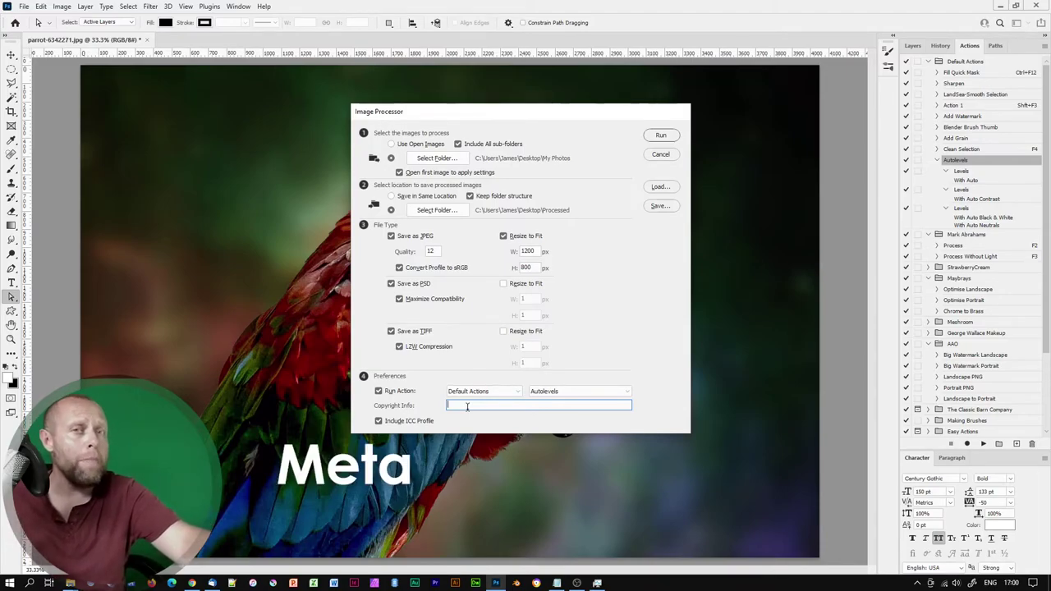
type("The Photoshop Expert")
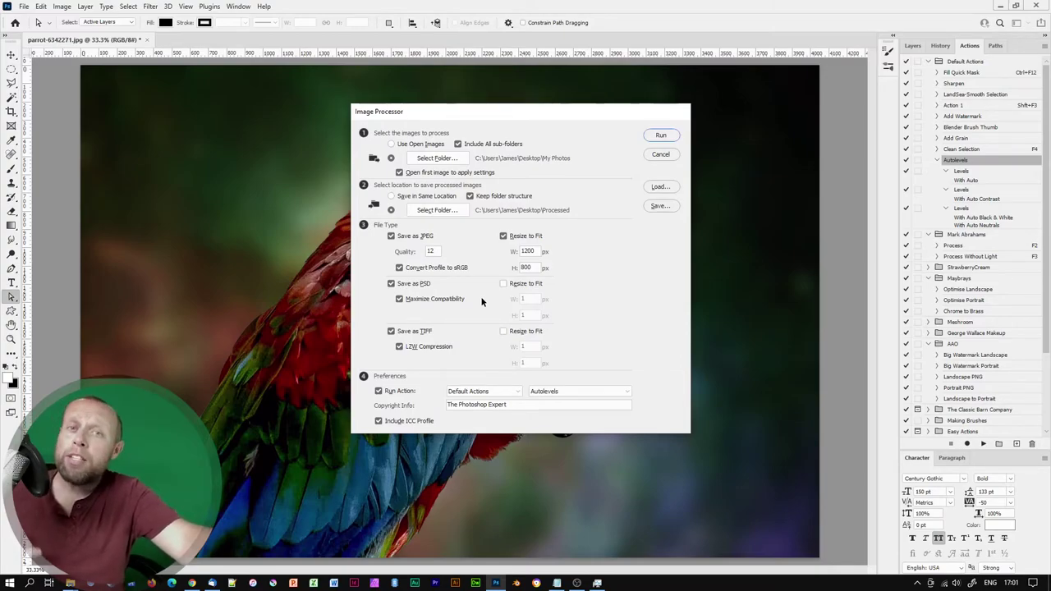
Step: Save the Image Processor settings as 'resize for web.xml', then load that file back in
left_click(661, 207)
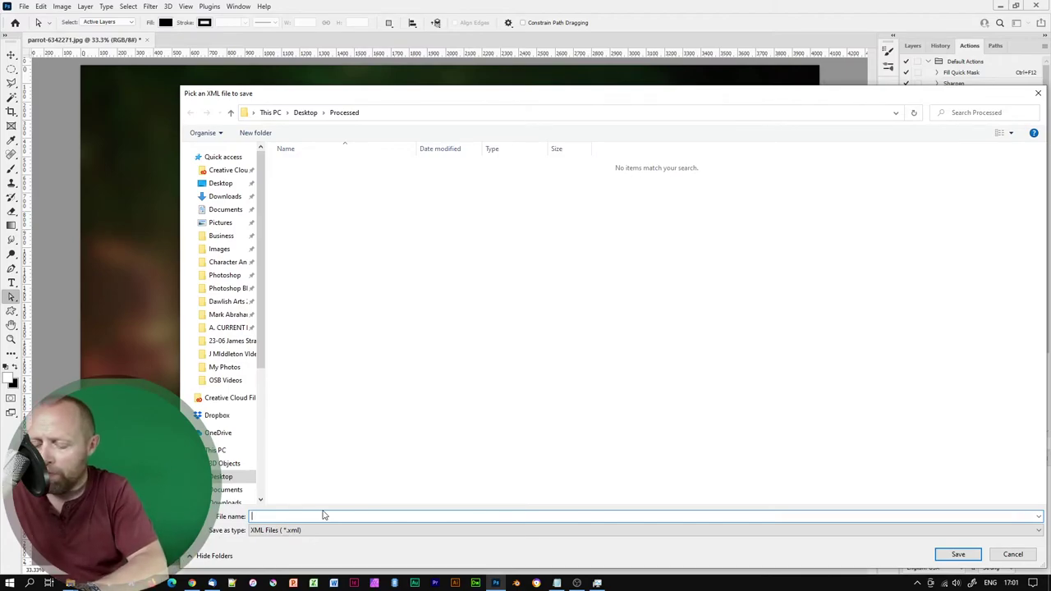
type("resize for web")
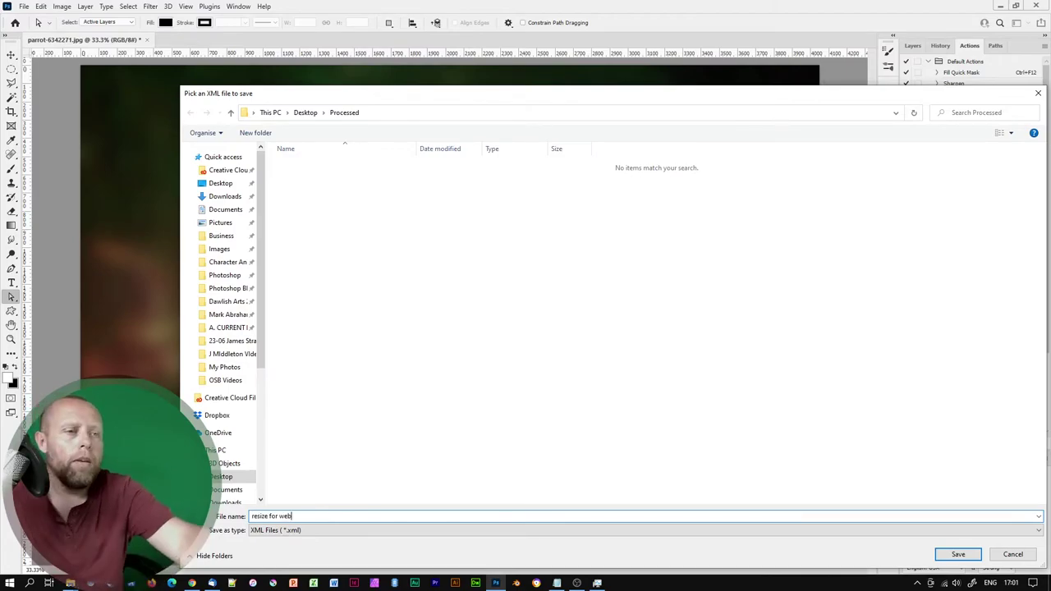
left_click(958, 554)
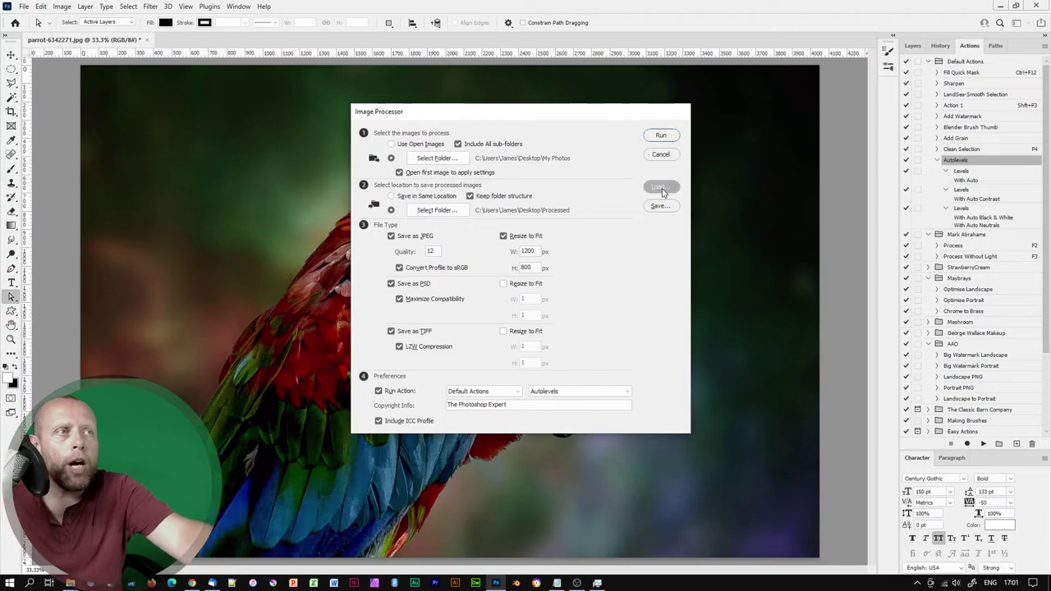
left_click(663, 189)
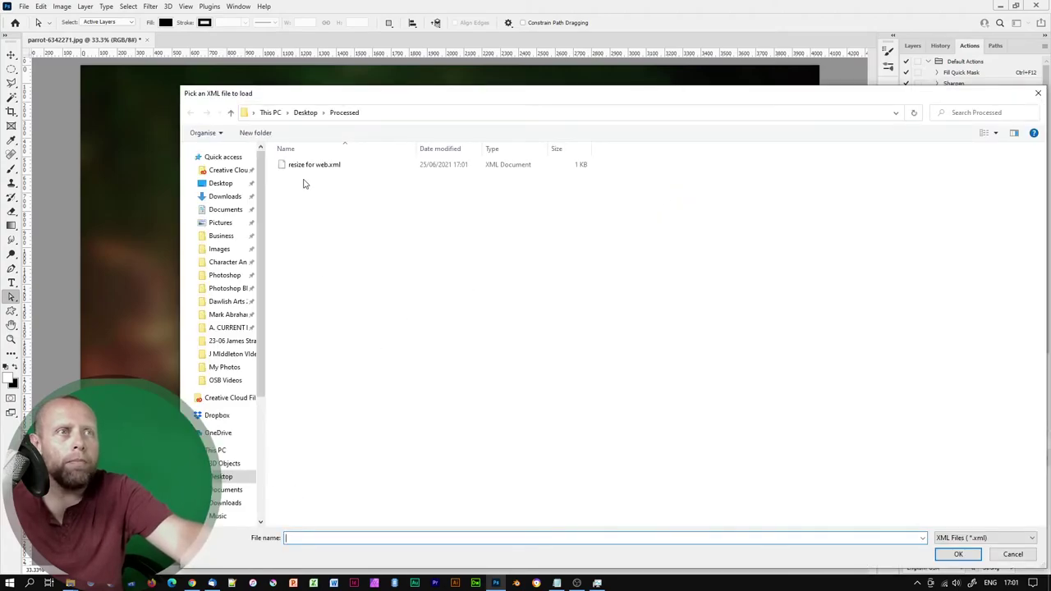
double_click(303, 168)
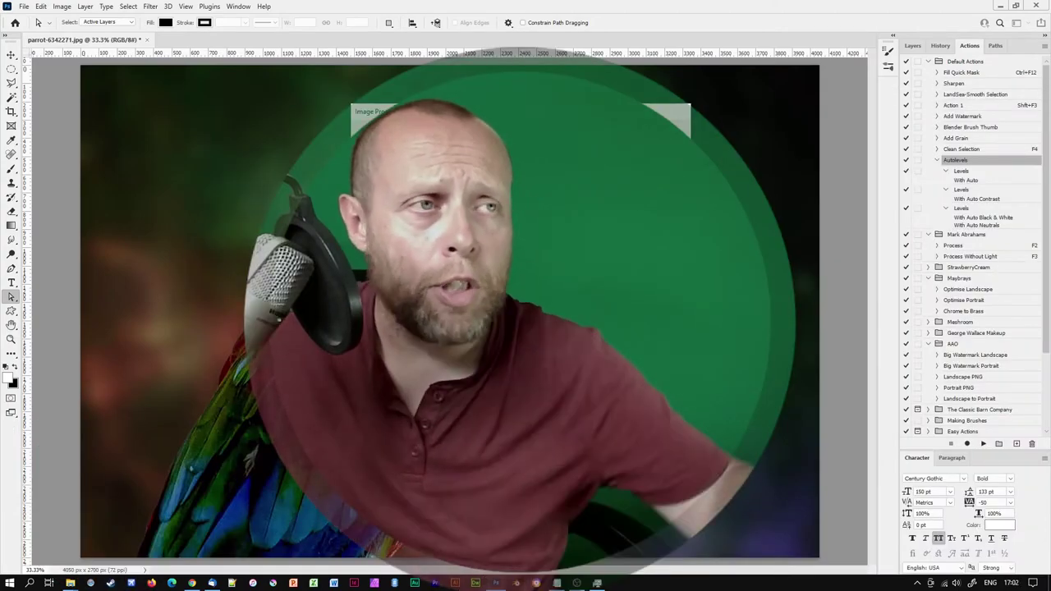
Step: Run the Image Processor to create JPEG, PSD and TIFF copies of every photo
left_click(655, 136)
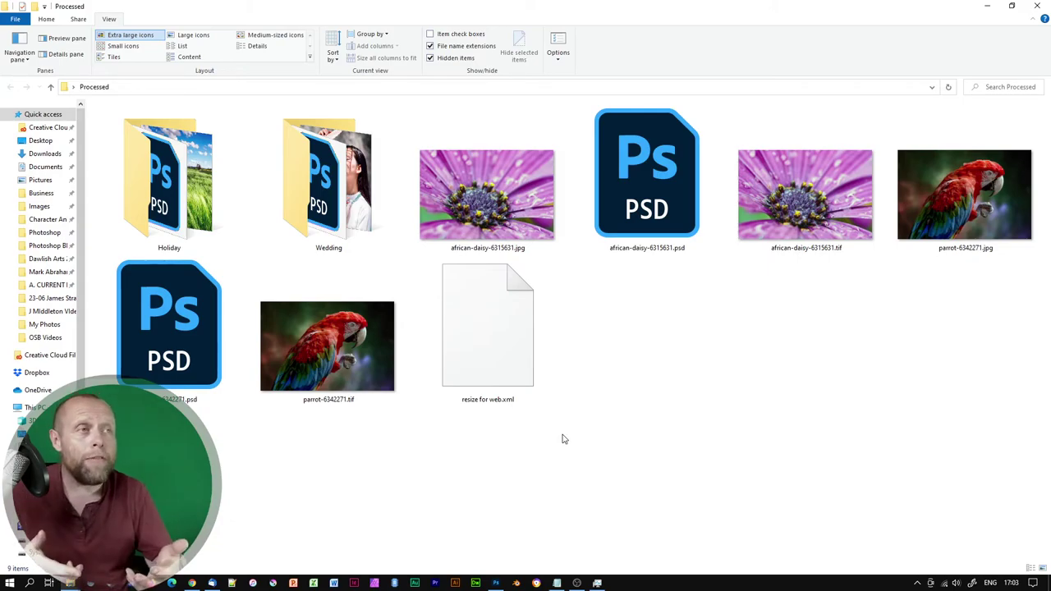
Step: Open the Processed\Holiday folder to see the beach and field photo copies
double_click(144, 148)
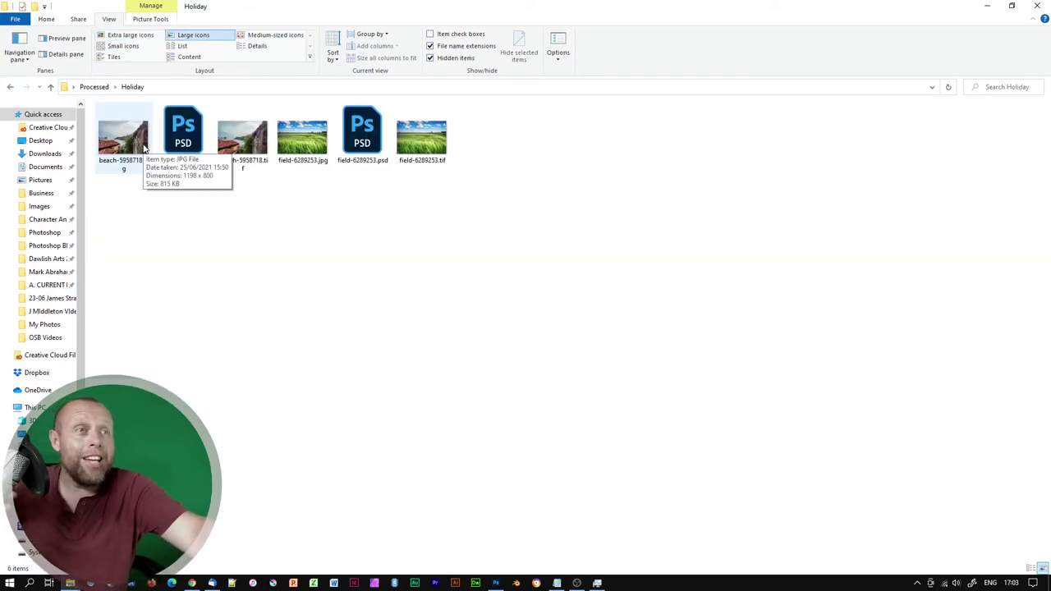